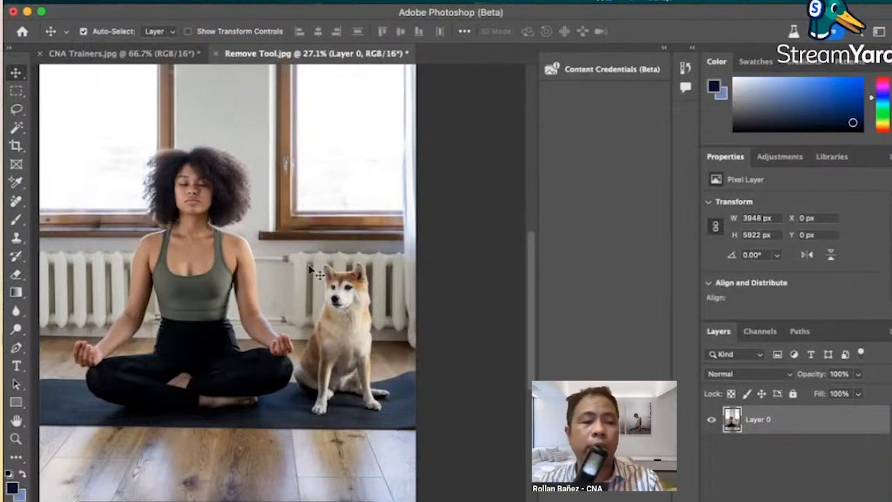
Select the dog beside the woman with the Object Selection Tool.
{"action": "left_click", "coordinate": [17, 110]}
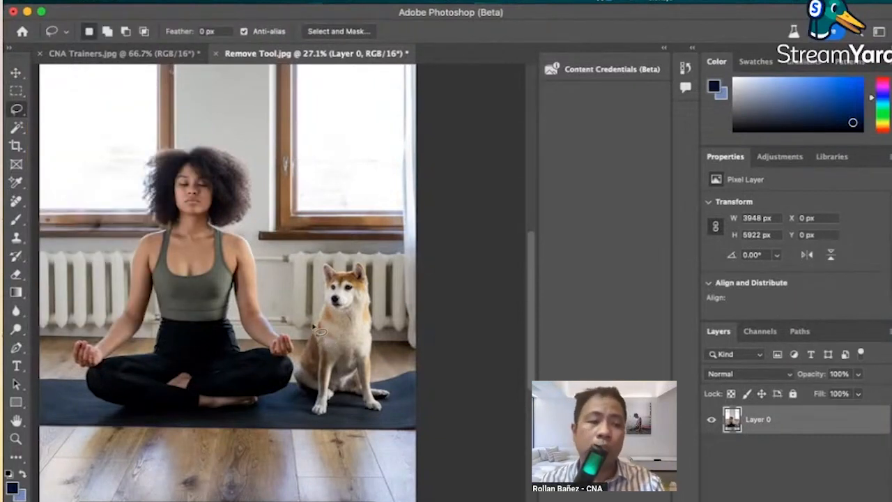
{"action": "left_click", "coordinate": [18, 129]}
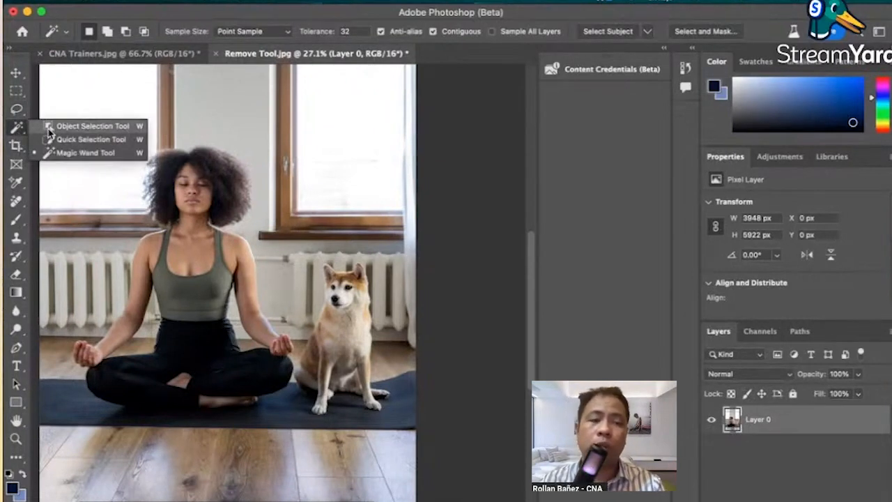
{"action": "left_click", "coordinate": [48, 126]}
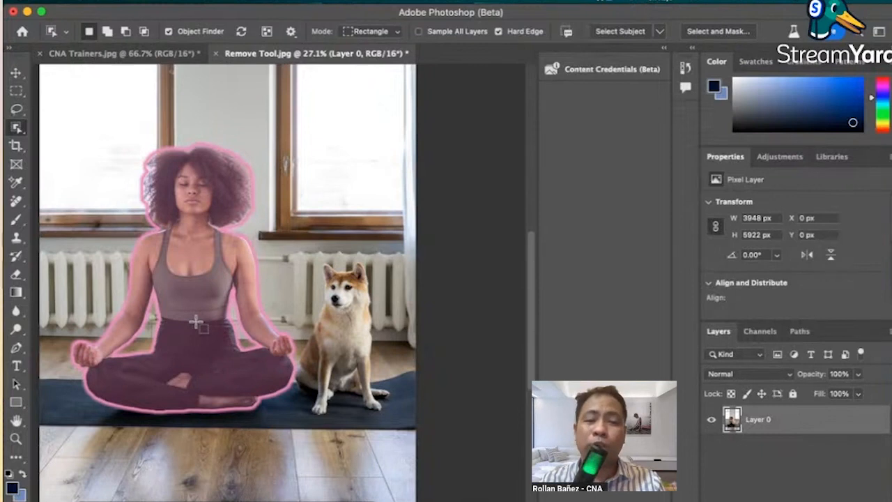
{"action": "left_click", "coordinate": [339, 324]}
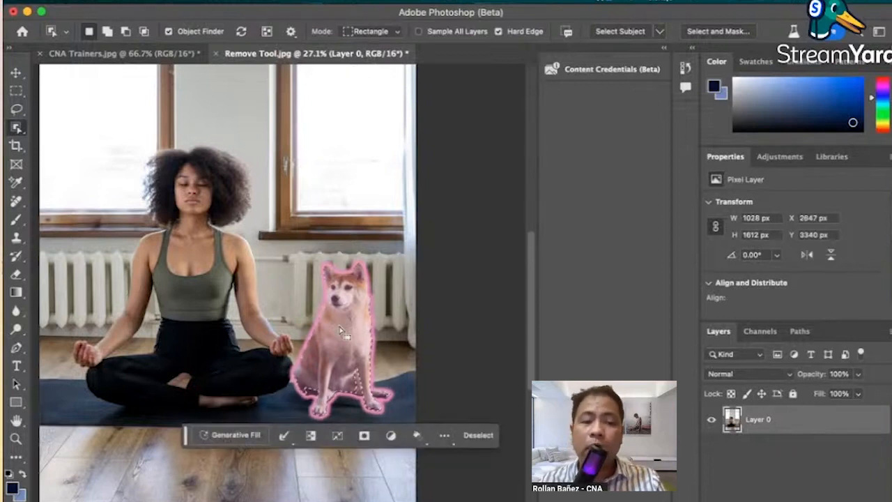
Expand the dog selection by 10 pixels.
{"action": "left_click", "coordinate": [290, 441]}
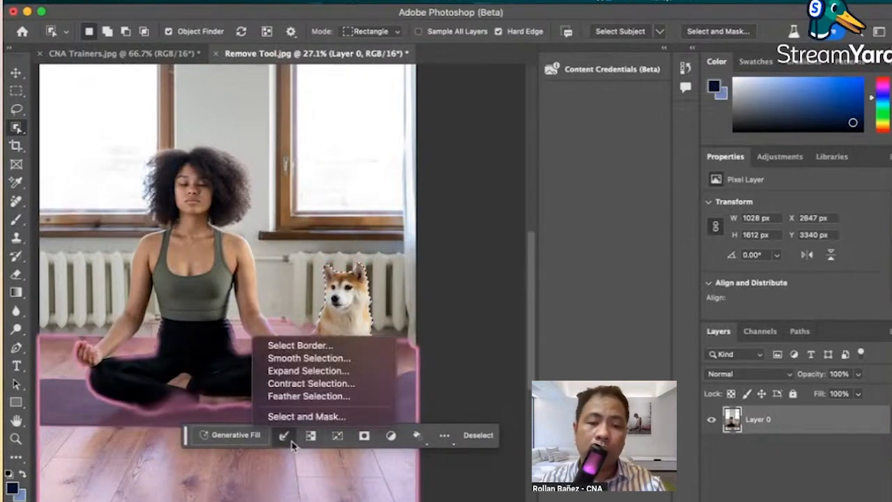
{"action": "left_click", "coordinate": [288, 374]}
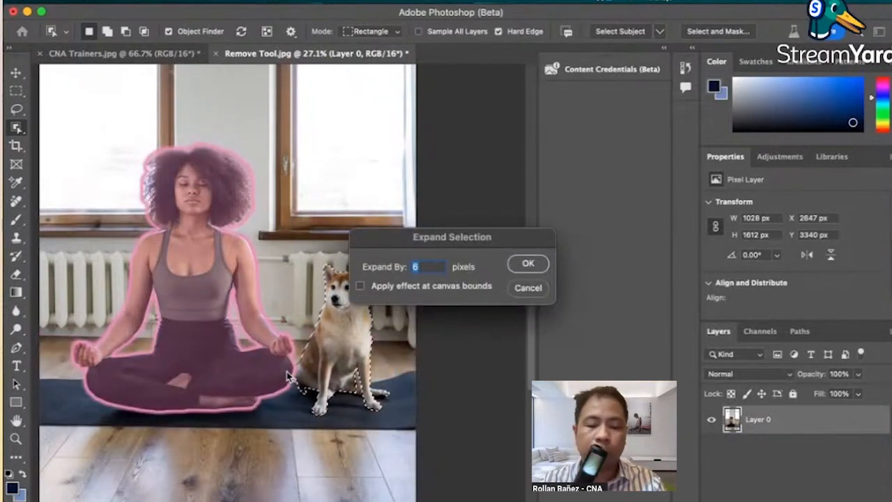
{"action": "type", "text": "10"}
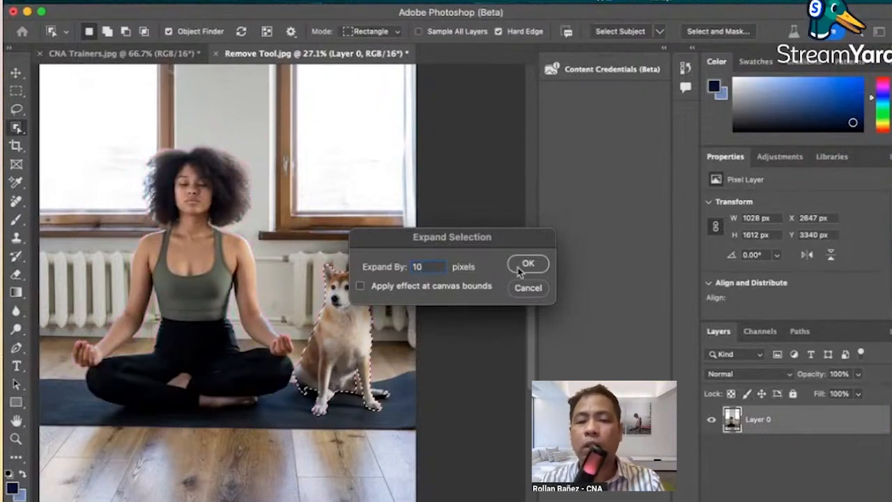
{"action": "left_click", "coordinate": [524, 266]}
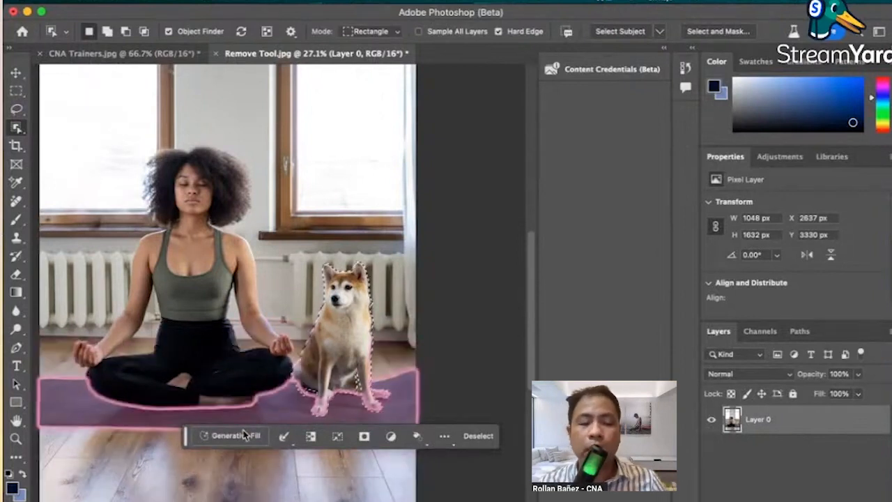
Replace the selected dog using Generative Fill with the prompt "black cat, looking up".
{"action": "left_click", "coordinate": [219, 436]}
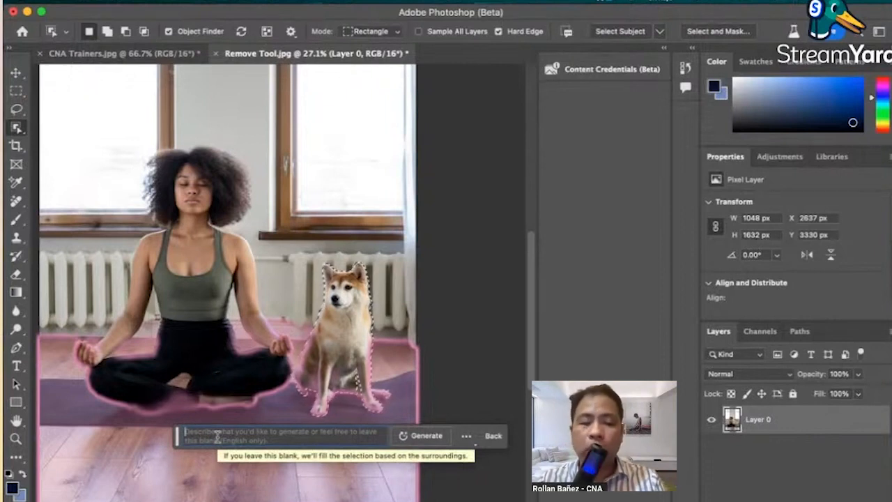
{"action": "type", "text": "black"}
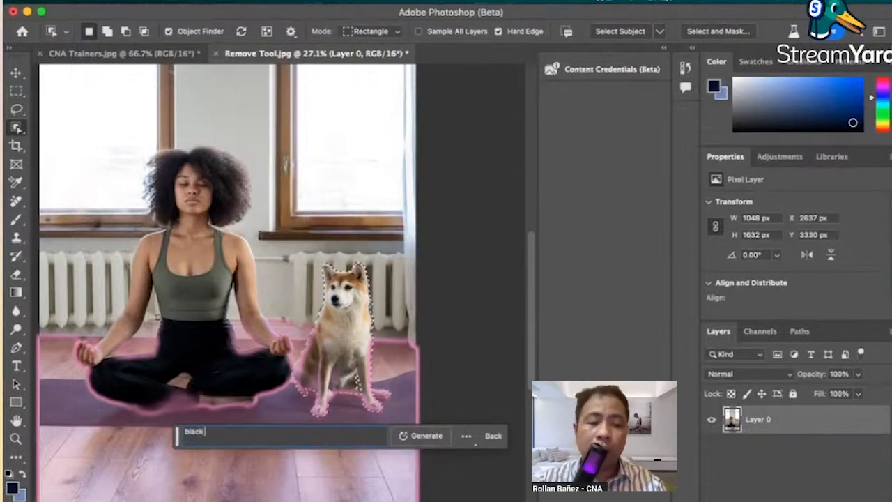
{"action": "type", "text": " cat, "}
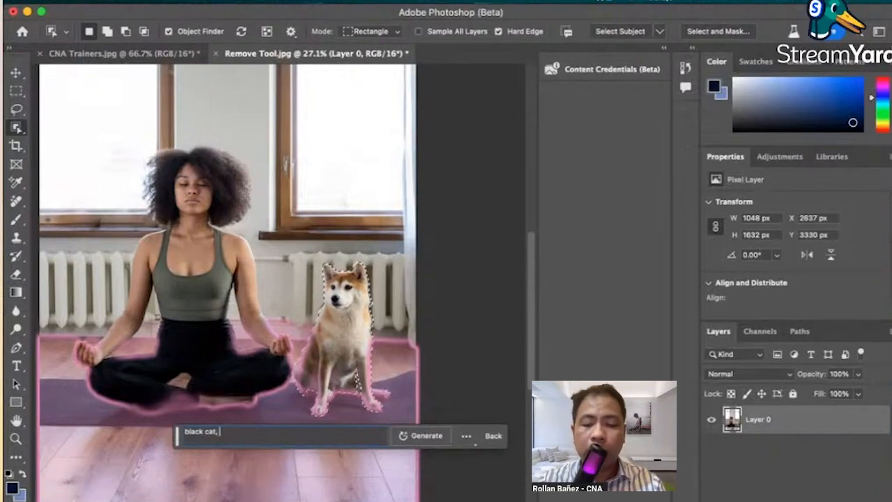
{"action": "type", "text": "looking"}
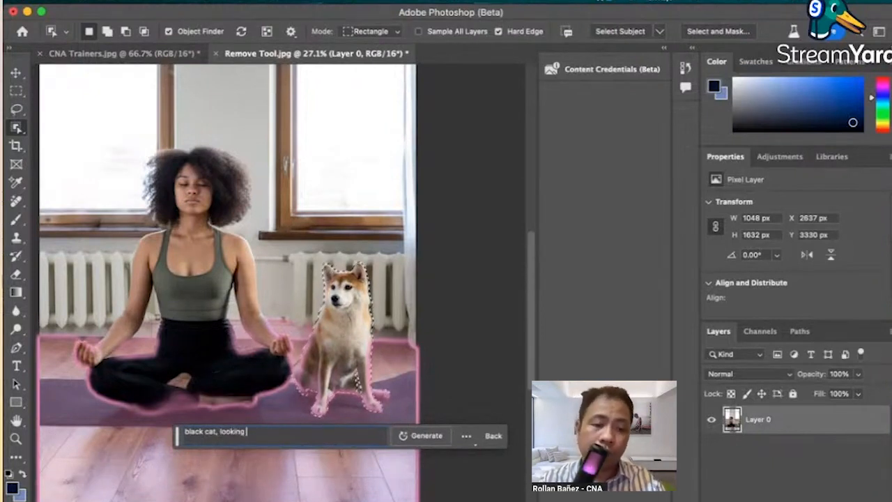
{"action": "type", "text": " up"}
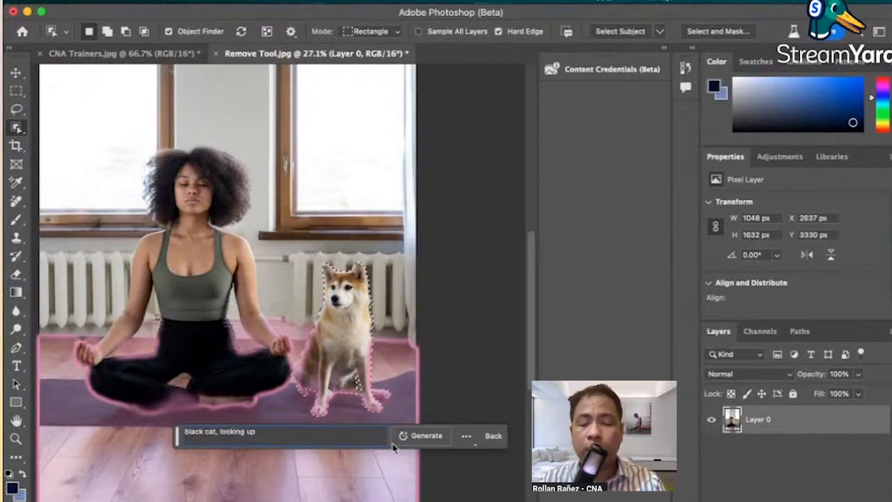
{"action": "left_click", "coordinate": [422, 438]}
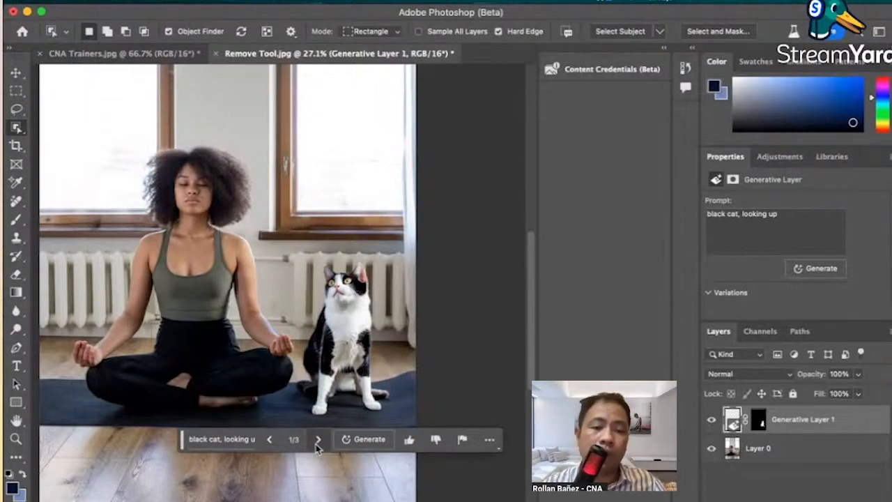
Go through the three generated cat variations and generate another set from the same prompt.
{"action": "left_click", "coordinate": [318, 440]}
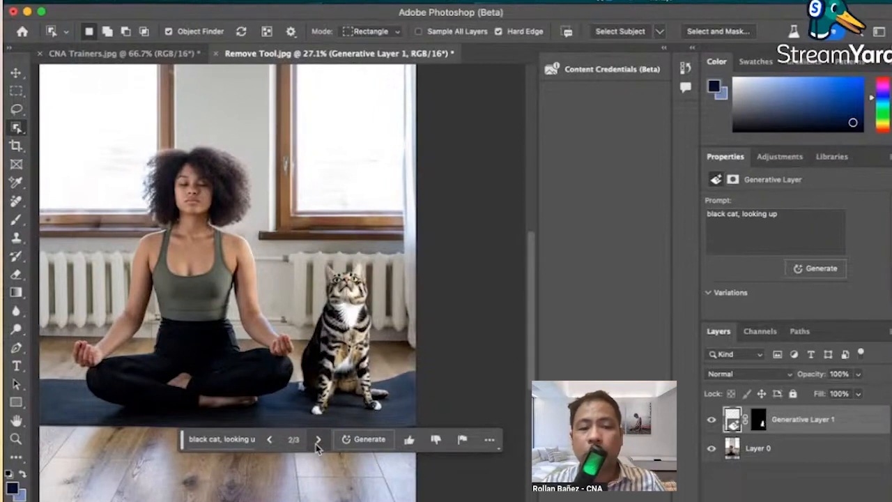
{"action": "left_click", "coordinate": [318, 439]}
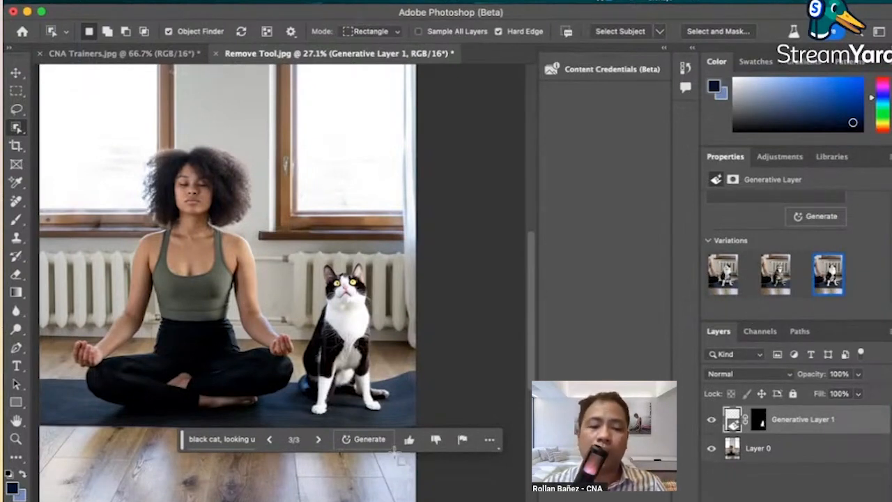
{"action": "left_click", "coordinate": [369, 440]}
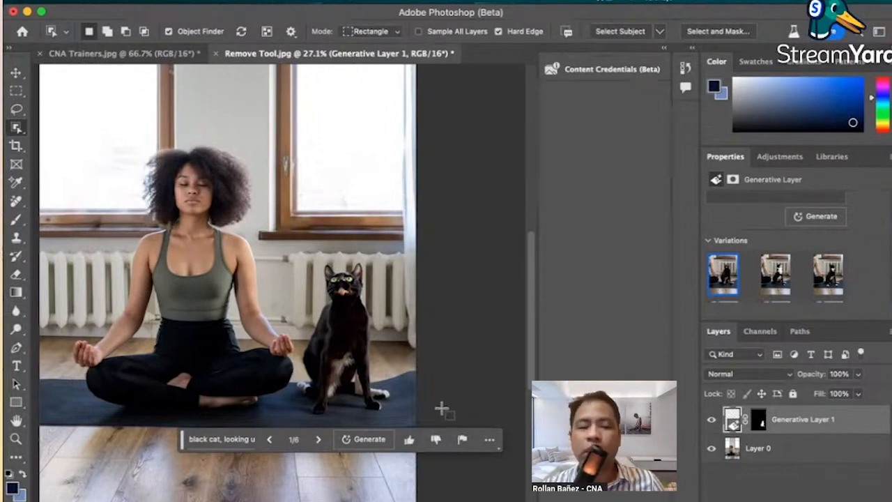
Compare the cat variations and apply the sixth one, the black-and-white cat with yellow eyes.
{"action": "left_click", "coordinate": [318, 443]}
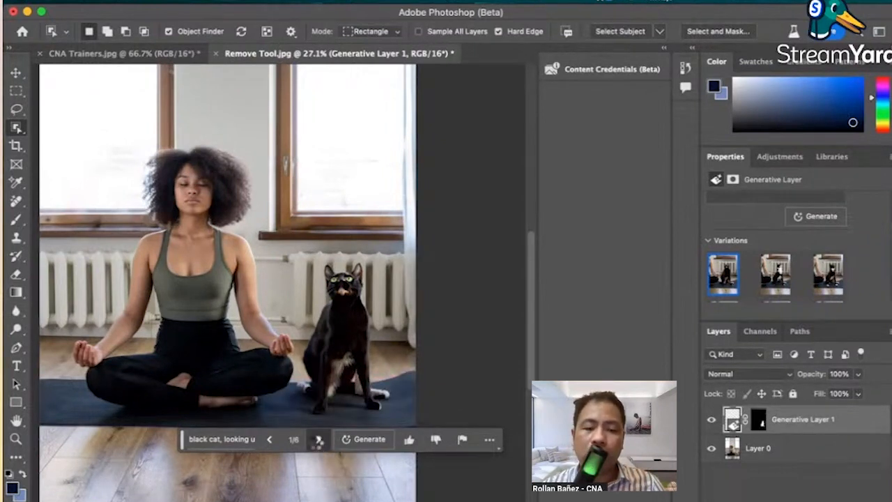
{"action": "left_click", "coordinate": [318, 440]}
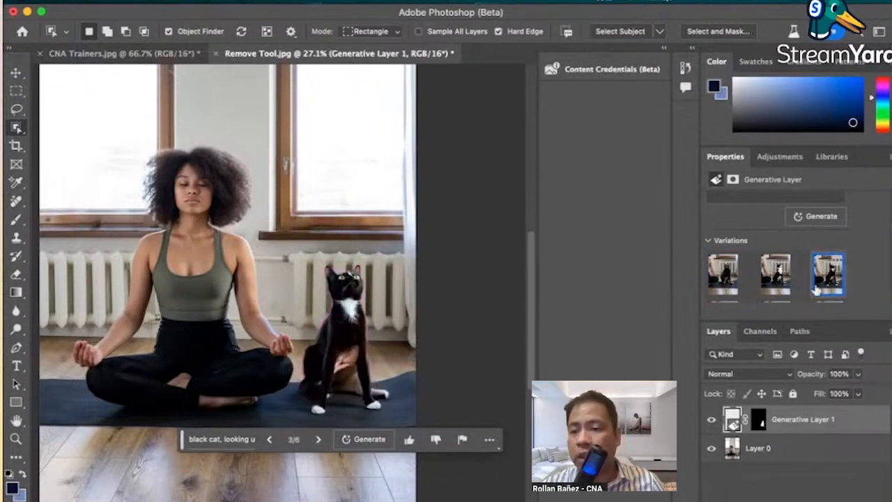
{"action": "scroll", "coordinate": [816, 290], "scroll_direction": "up", "scroll_amount": 3}
{"action": "scroll", "coordinate": [816, 290], "scroll_direction": "down", "scroll_amount": 5}
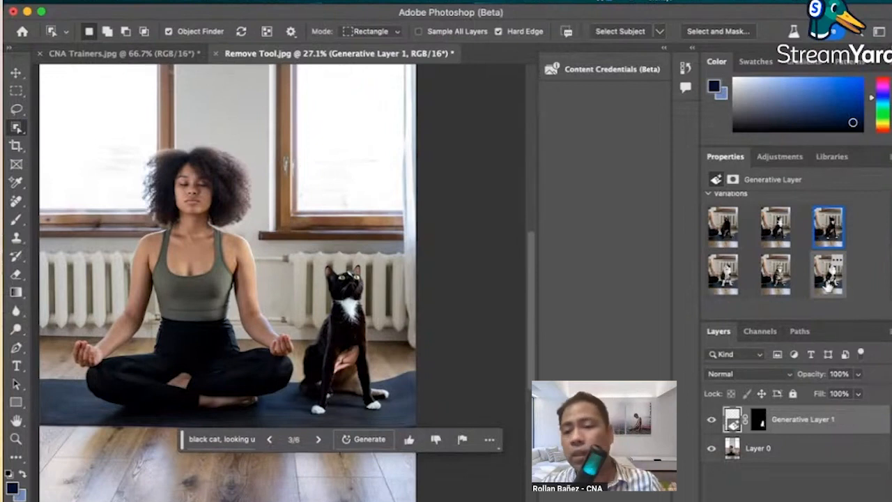
{"action": "left_click", "coordinate": [828, 277]}
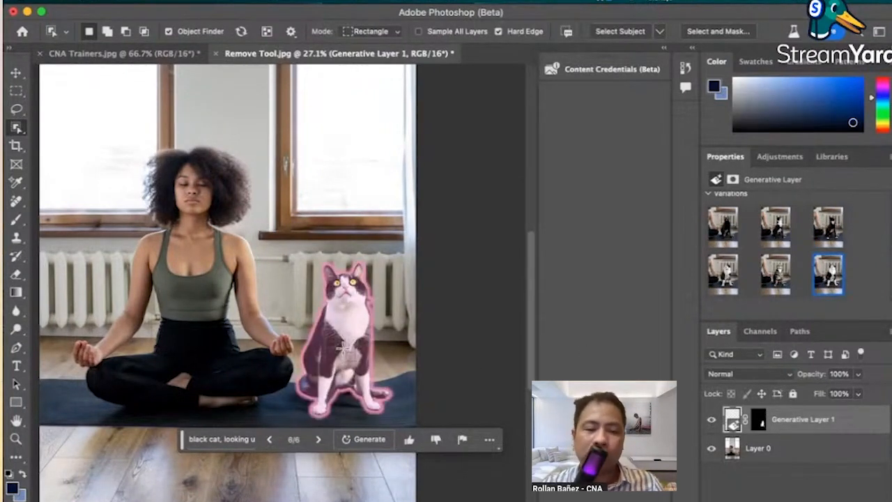
Examine the photo around the woman, the windows and the generated cat, and zoom out to 22%.
{"action": "scroll", "coordinate": [225, 271], "scroll_direction": "left", "scroll_amount": 3}
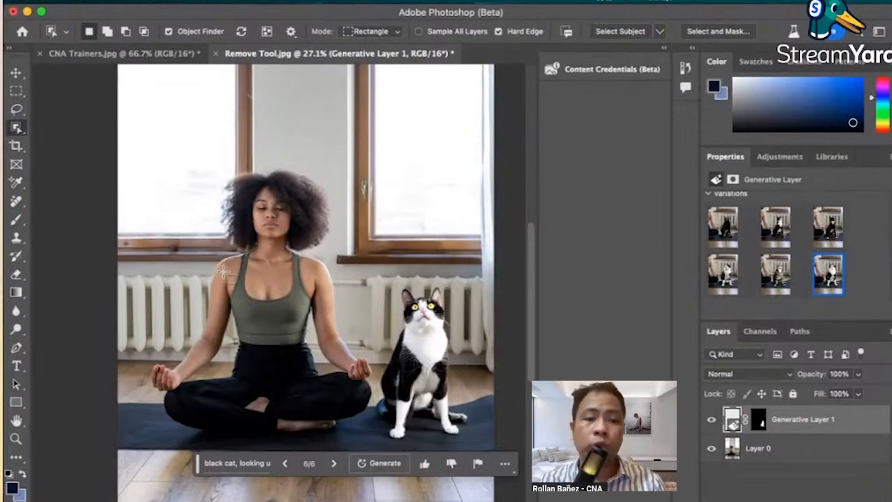
{"action": "scroll", "coordinate": [256, 312], "scroll_direction": "up", "scroll_amount": 3}
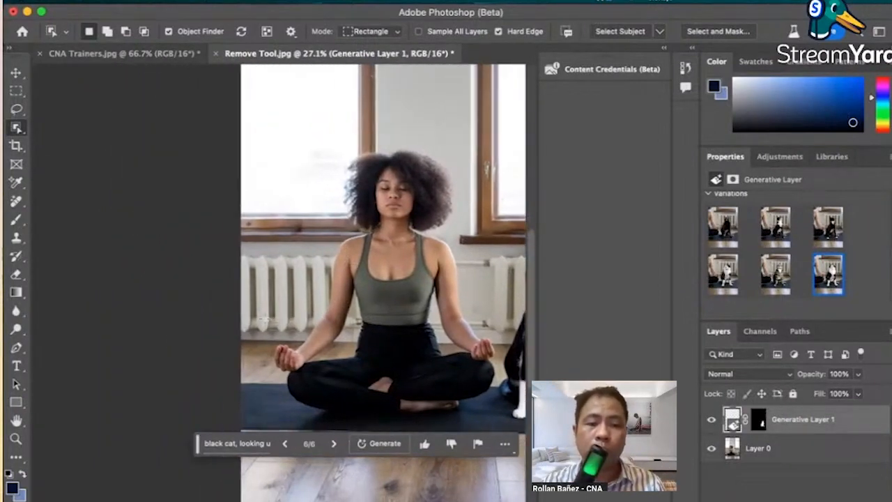
{"action": "scroll", "coordinate": [264, 319], "scroll_direction": "up", "scroll_amount": 2}
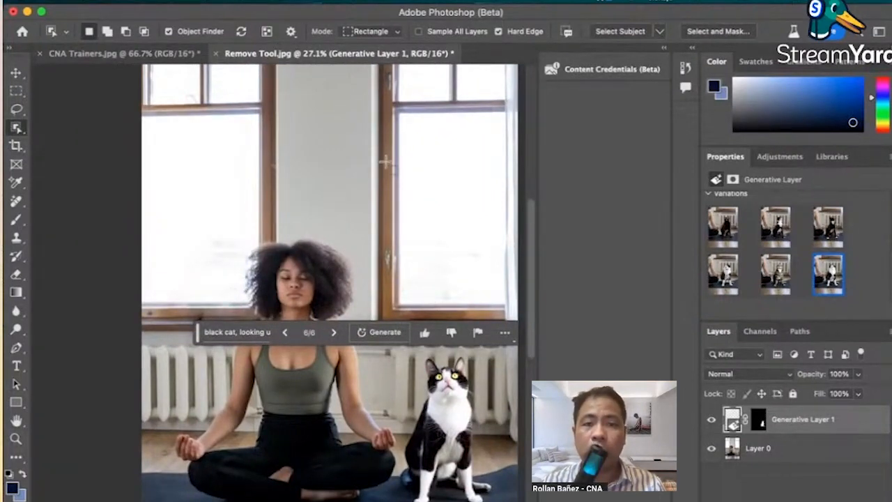
{"action": "scroll", "coordinate": [385, 161], "scroll_direction": "up", "scroll_amount": 2}
{"action": "scroll", "coordinate": [385, 161], "scroll_direction": "down", "scroll_amount": 3}
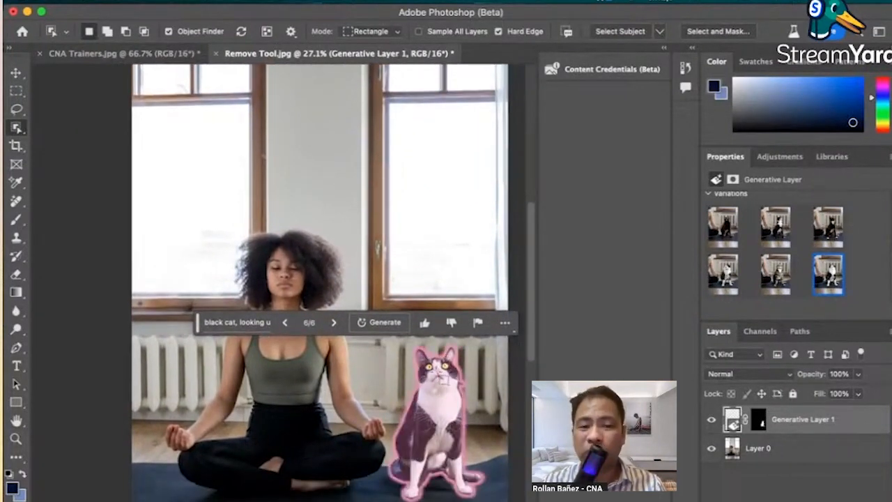
{"action": "scroll", "coordinate": [439, 369], "scroll_direction": "down", "scroll_amount": 2}
{"action": "scroll", "coordinate": [439, 369], "scroll_direction": "left", "scroll_amount": 2}
{"action": "scroll", "coordinate": [391, 368], "scroll_direction": "down", "scroll_amount": 1}
{"action": "scroll", "coordinate": [391, 367], "scroll_direction": "left", "scroll_amount": 2}
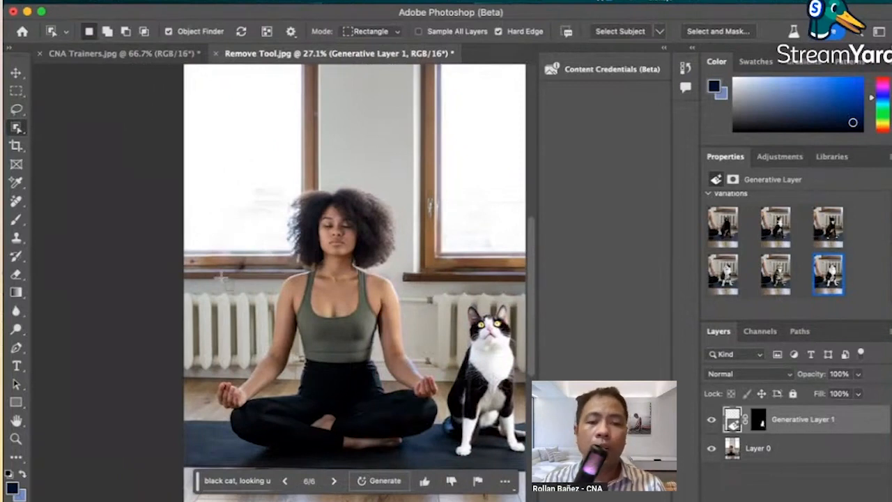
{"action": "scroll", "coordinate": [222, 276], "scroll_direction": "down", "scroll_amount": 2}
{"action": "scroll", "coordinate": [222, 278], "scroll_direction": "up", "scroll_amount": 1}
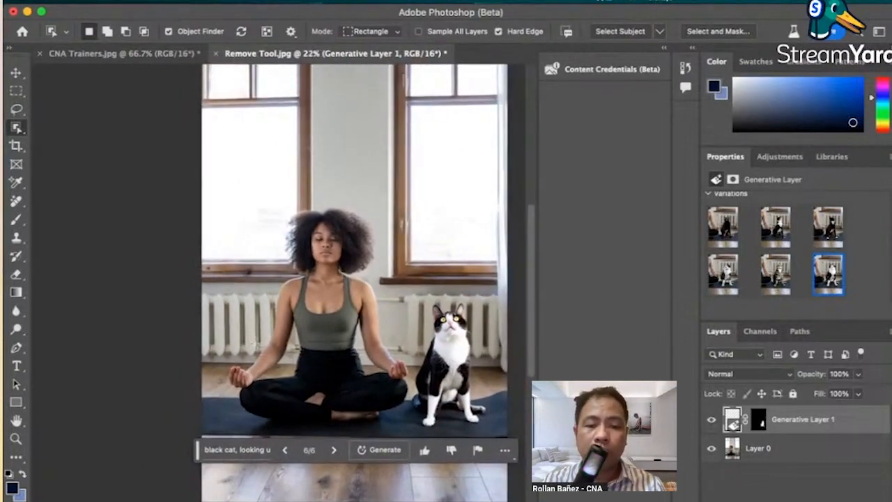
{"action": "left_click", "coordinate": [16, 110]}
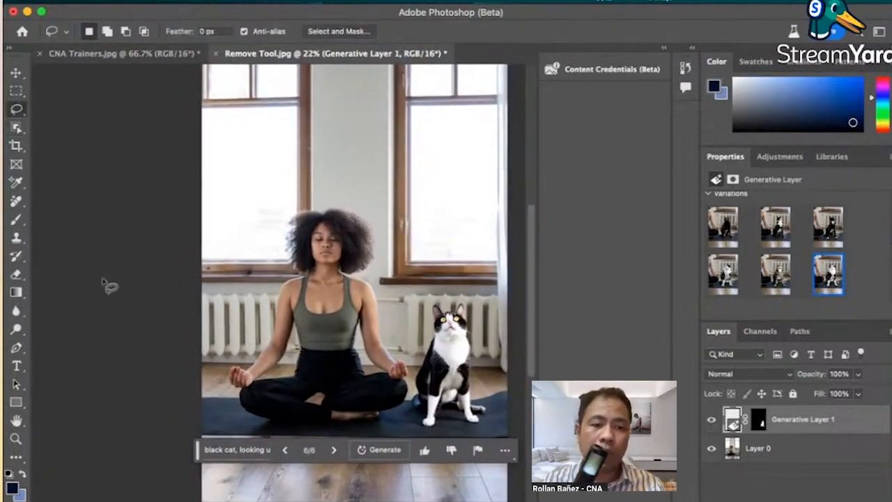
{"action": "mouse_move", "coordinate": [216, 415]}
{"action": "left_mouse_down"}
{"action": "mouse_move", "coordinate": [228, 400]}
{"action": "mouse_move", "coordinate": [233, 433]}
{"action": "mouse_move", "coordinate": [220, 437]}
{"action": "mouse_move", "coordinate": [211, 422]}
{"action": "mouse_move", "coordinate": [219, 414]}
{"action": "left_mouse_up"}
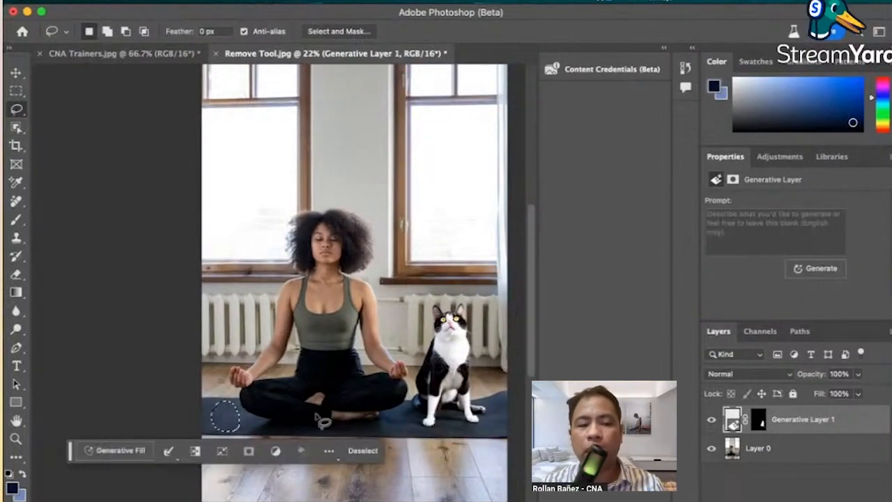
{"action": "left_click", "coordinate": [113, 456]}
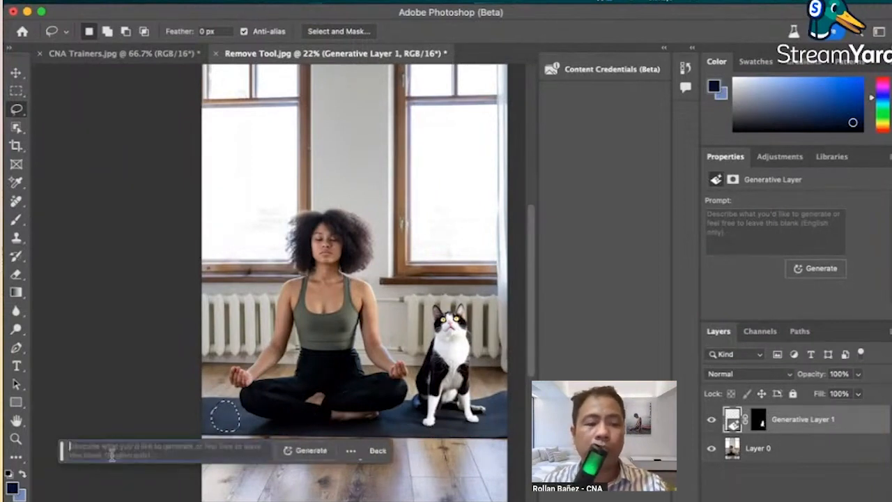
{"action": "type", "text": "bo"}
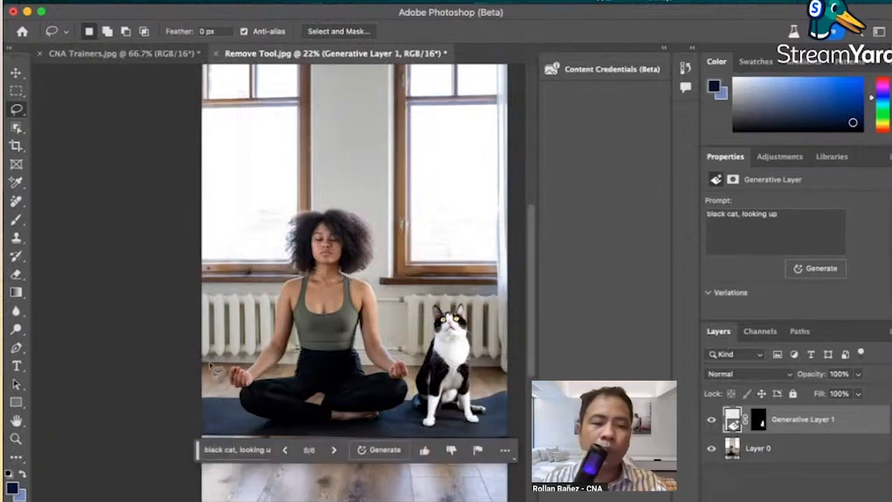
Lasso a tall, narrow area on the mat beside the woman's hand and fill it using Generative Fill with the prompt "bottled water".
{"action": "left_click_drag", "start_coordinate": [210, 361], "coordinate": [223, 382]}
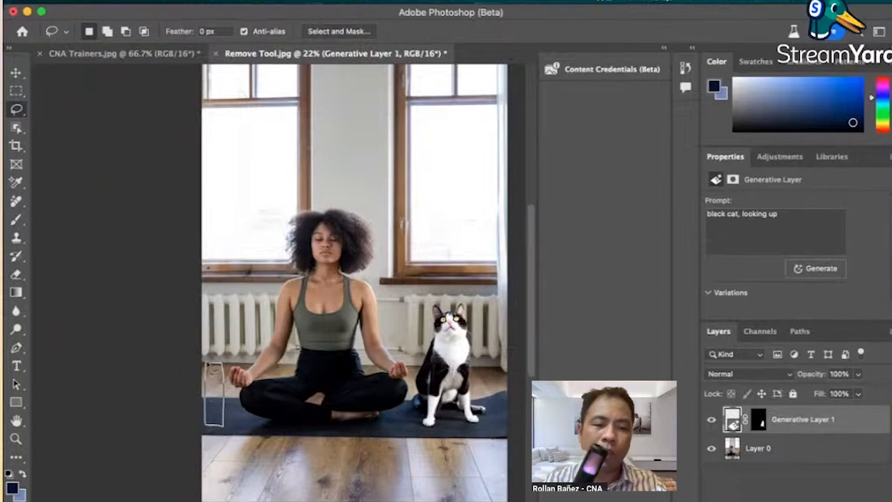
{"action": "left_click_drag", "start_coordinate": [213, 368], "coordinate": [211, 363]}
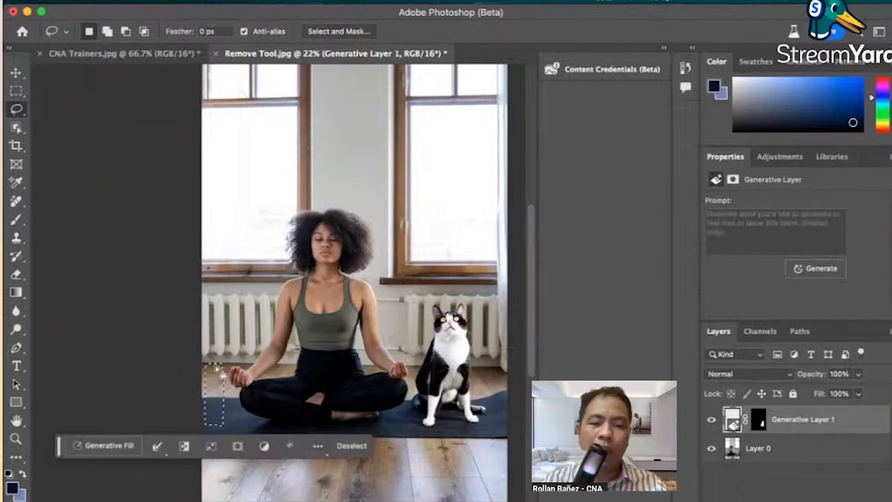
{"action": "left_click", "coordinate": [102, 446]}
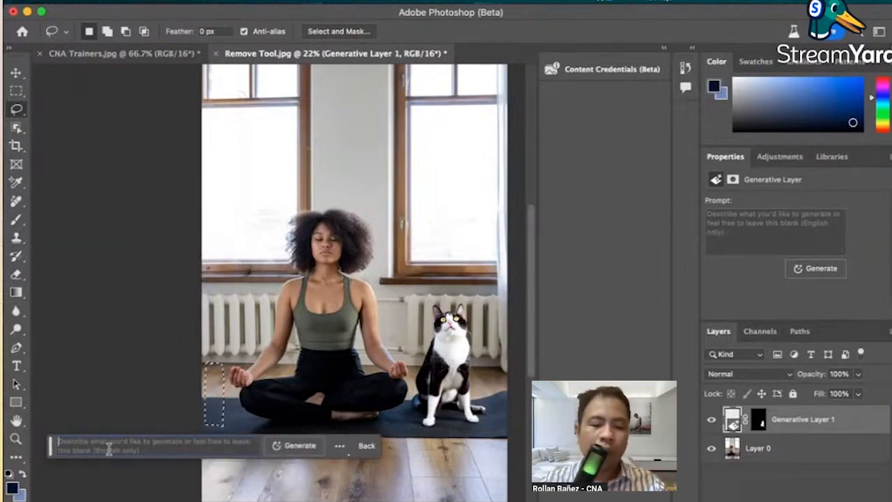
{"action": "type", "text": "bottled w"}
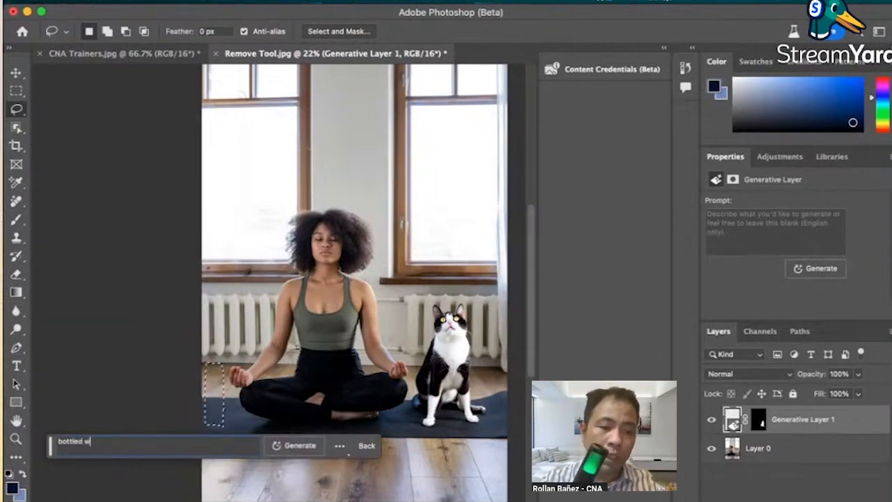
{"action": "key", "text": "BackSpace"}
{"action": "type", "text": "wat"}
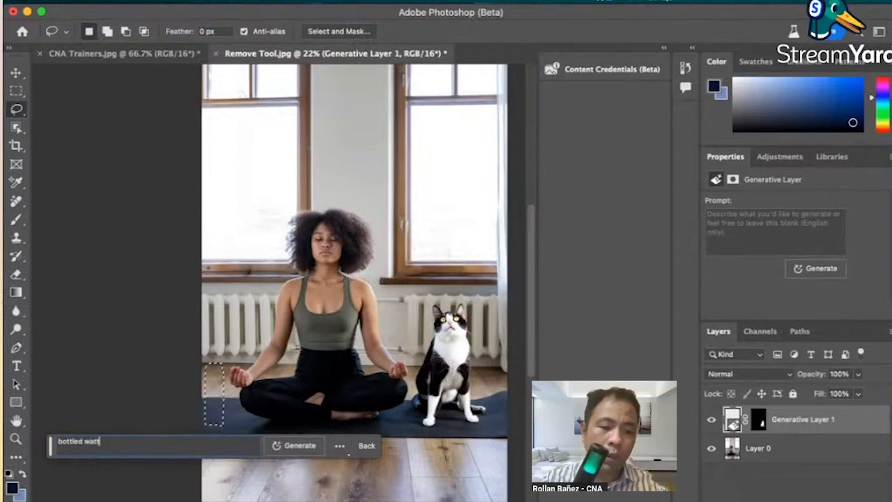
{"action": "type", "text": "er"}
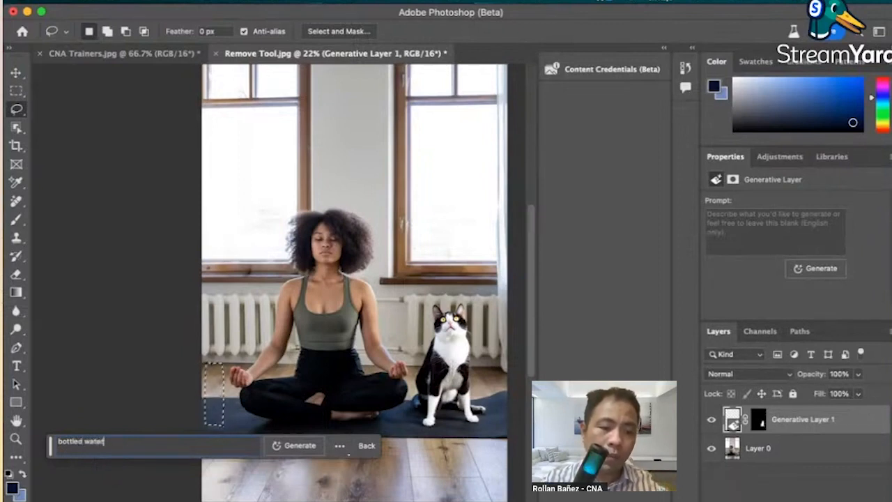
{"action": "left_click", "coordinate": [296, 449]}
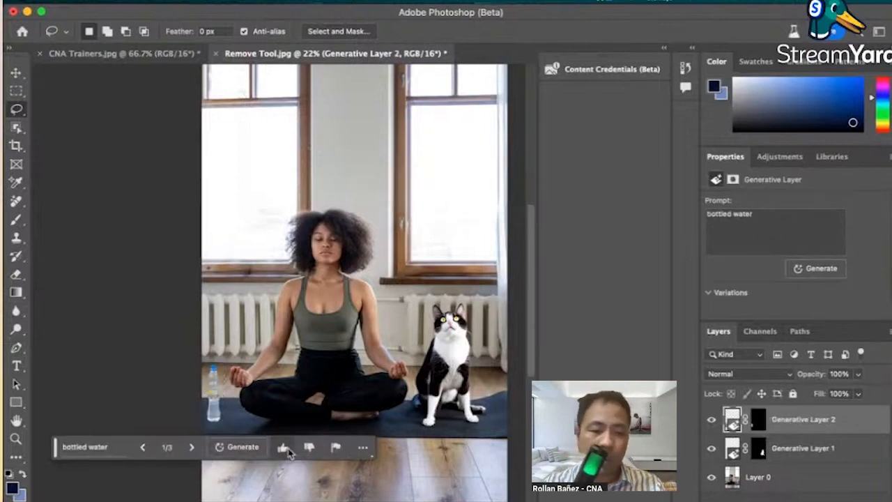
Compare the generated water bottle variations and apply the second one.
{"action": "left_click", "coordinate": [192, 448]}
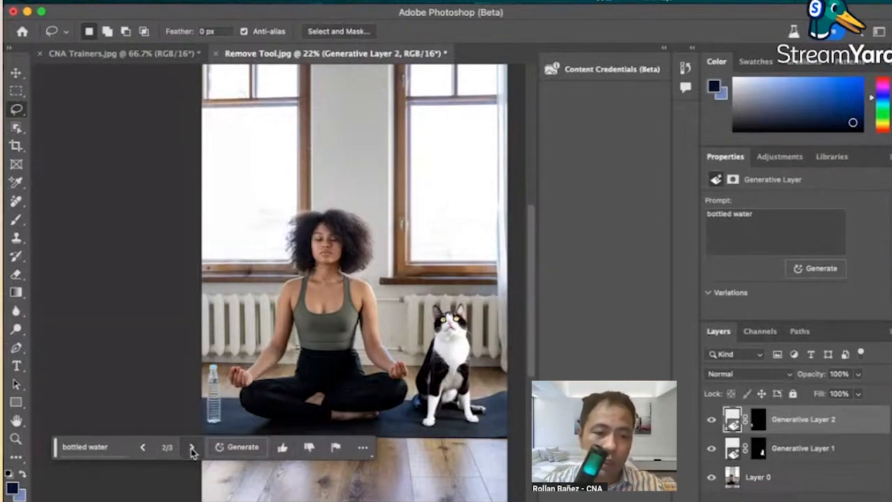
{"action": "left_click", "coordinate": [192, 449]}
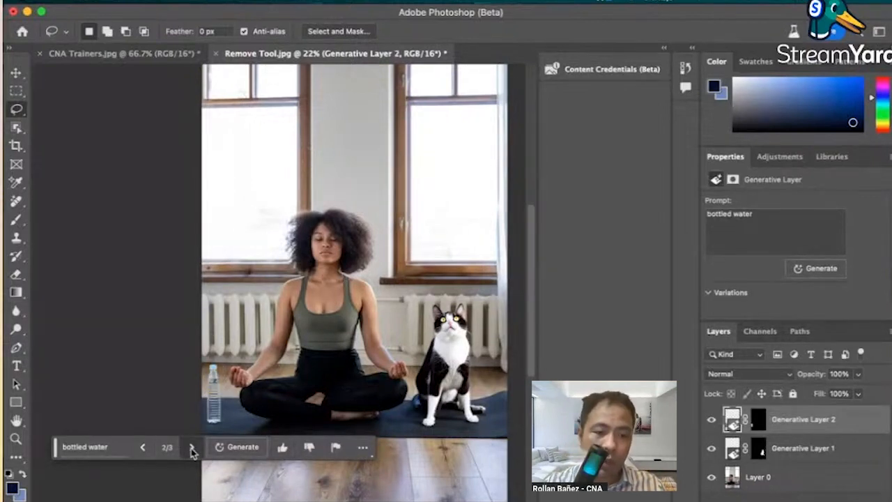
{"action": "left_click", "coordinate": [143, 450]}
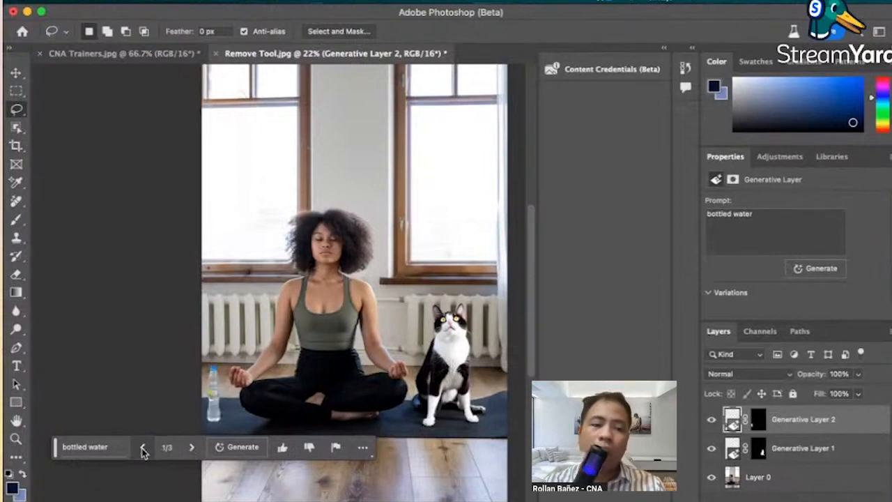
{"action": "left_click", "coordinate": [192, 447]}
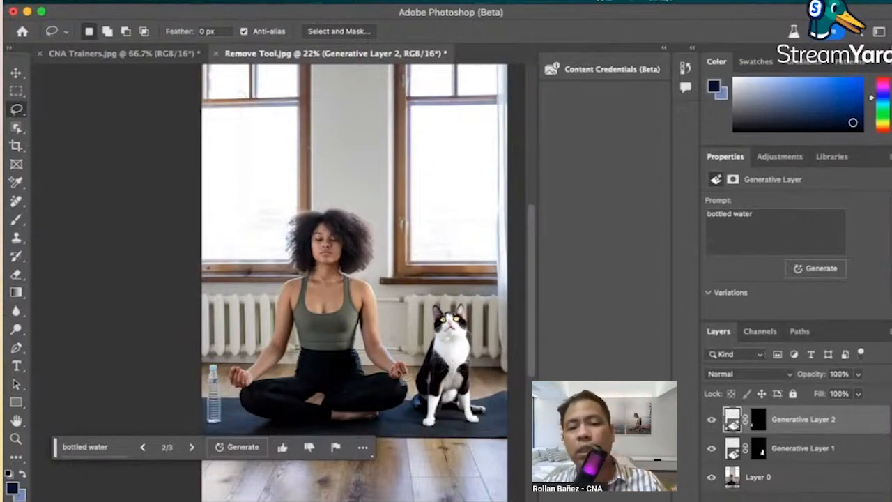
Lasso the woman's torso from the neck and shoulders down to the waist, enclosing her green tank top.
{"action": "key", "text": "super+minus"}
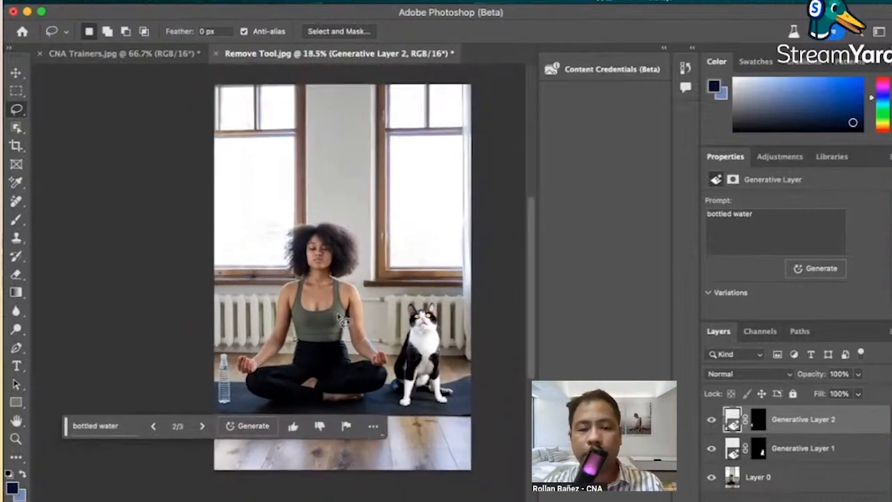
{"action": "scroll", "coordinate": [340, 318], "scroll_direction": "down", "scroll_amount": 1}
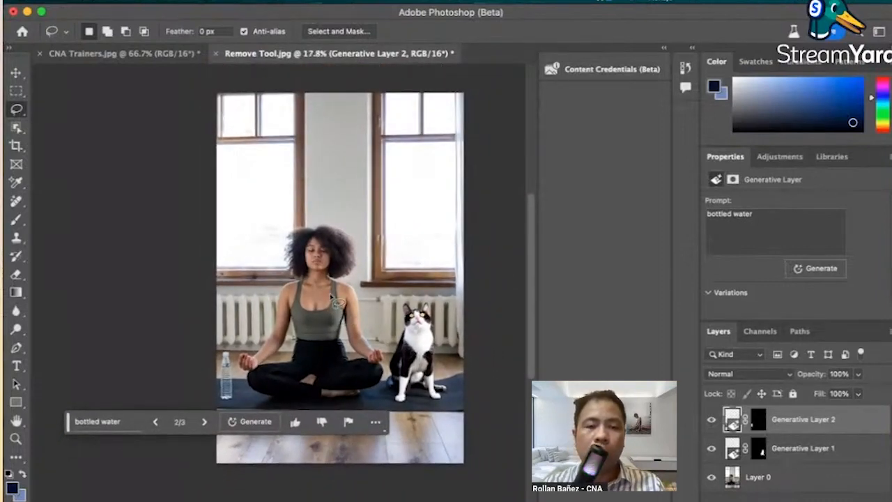
{"action": "scroll", "coordinate": [339, 319], "scroll_direction": "up", "scroll_amount": 3}
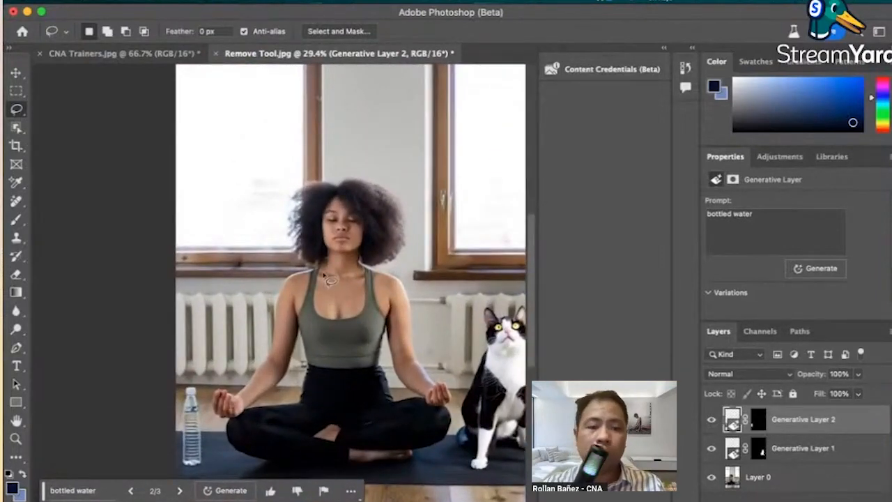
{"action": "mouse_move", "coordinate": [320, 264]}
{"action": "left_mouse_down"}
{"action": "mouse_move", "coordinate": [298, 293]}
{"action": "mouse_move", "coordinate": [294, 322]}
{"action": "mouse_move", "coordinate": [311, 368]}
{"action": "mouse_move", "coordinate": [376, 369]}
{"action": "mouse_move", "coordinate": [396, 343]}
{"action": "mouse_move", "coordinate": [403, 305]}
{"action": "mouse_move", "coordinate": [393, 276]}
{"action": "mouse_move", "coordinate": [322, 270]}
{"action": "left_mouse_up"}
Replace the selected top using Generative Fill with the prompt "white tshirt".
{"action": "left_click", "coordinate": [209, 385]}
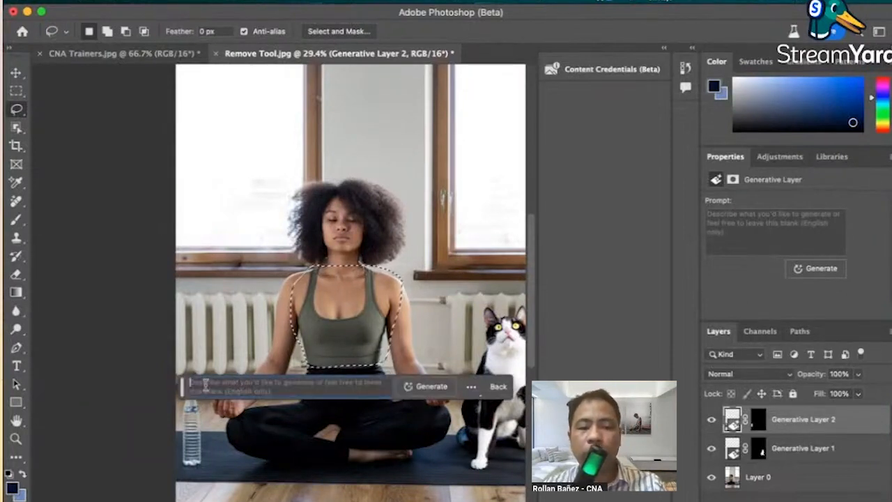
{"action": "type", "text": "white"}
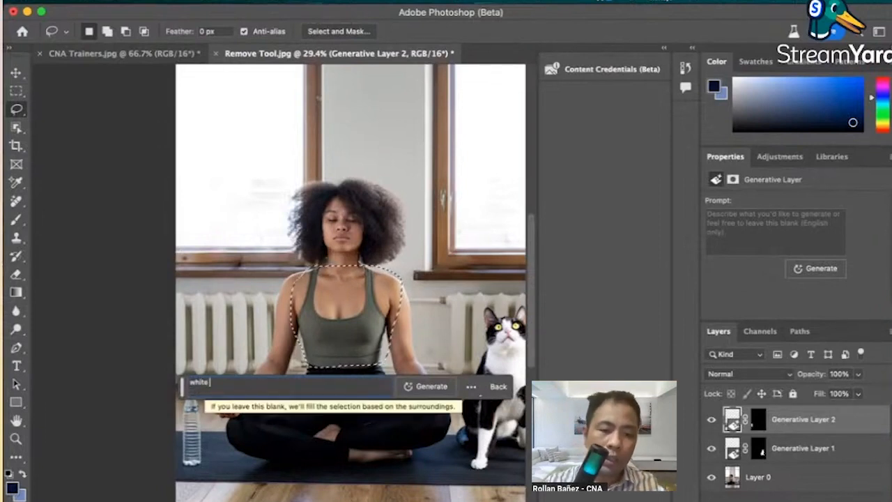
{"action": "type", "text": " t shirt"}
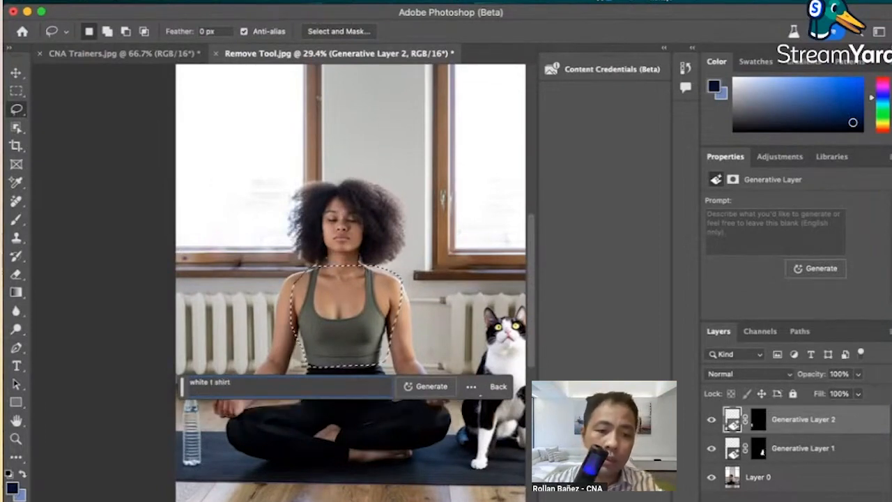
{"action": "key", "text": "Left"}
{"action": "key", "text": "Left"}
{"action": "key", "text": "Left"}
{"action": "key", "text": "Left"}
{"action": "key", "text": "Left"}
{"action": "key", "text": "BackSpace"}
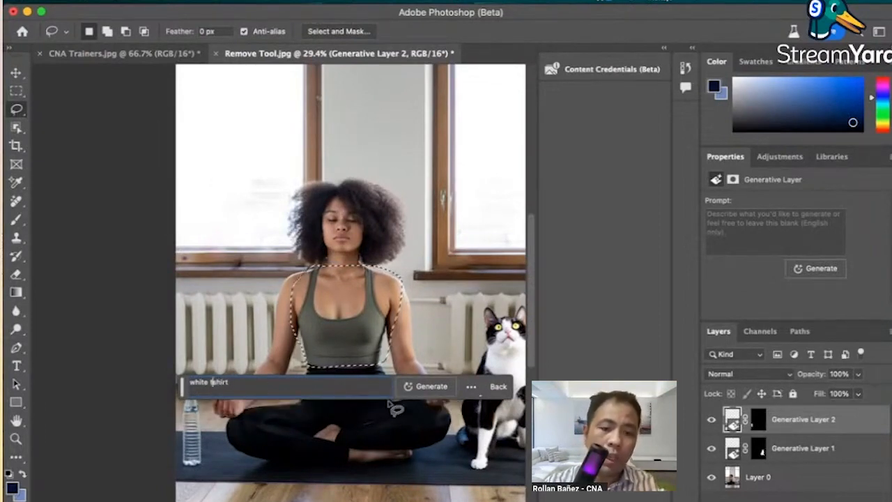
{"action": "left_click", "coordinate": [429, 387]}
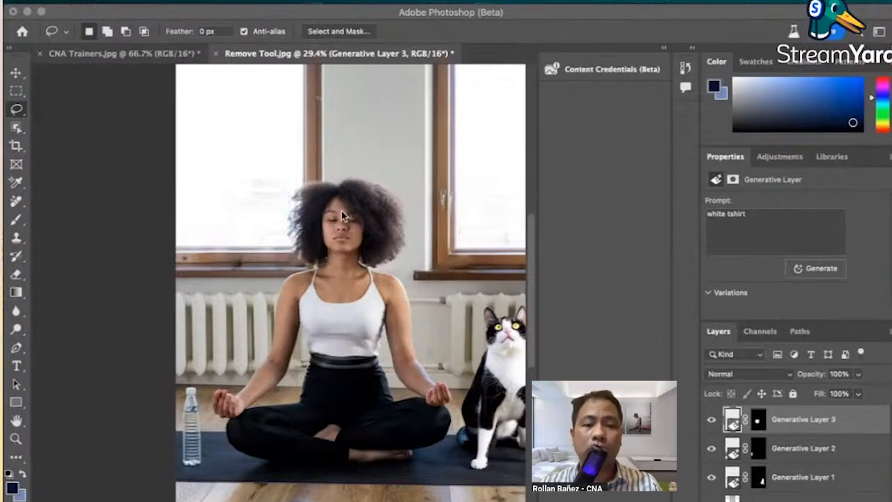
Go through the generated white top variations and apply the third one.
{"action": "left_click", "coordinate": [171, 140]}
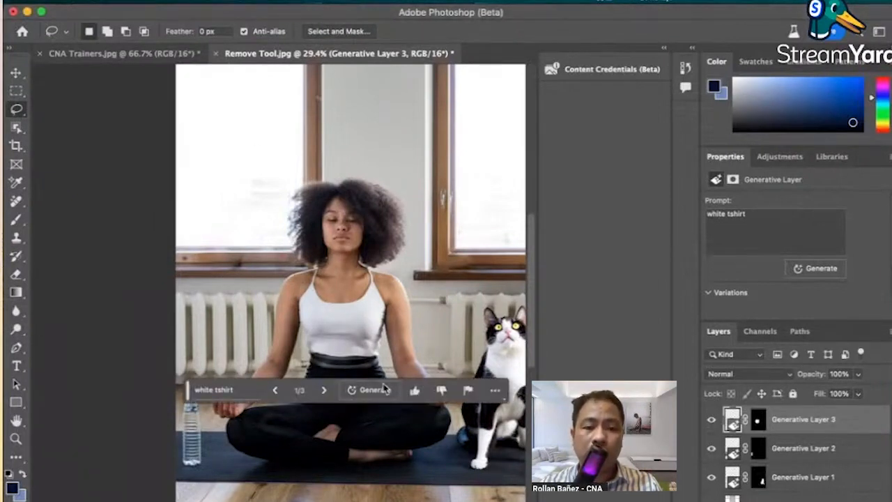
{"action": "left_click", "coordinate": [325, 391]}
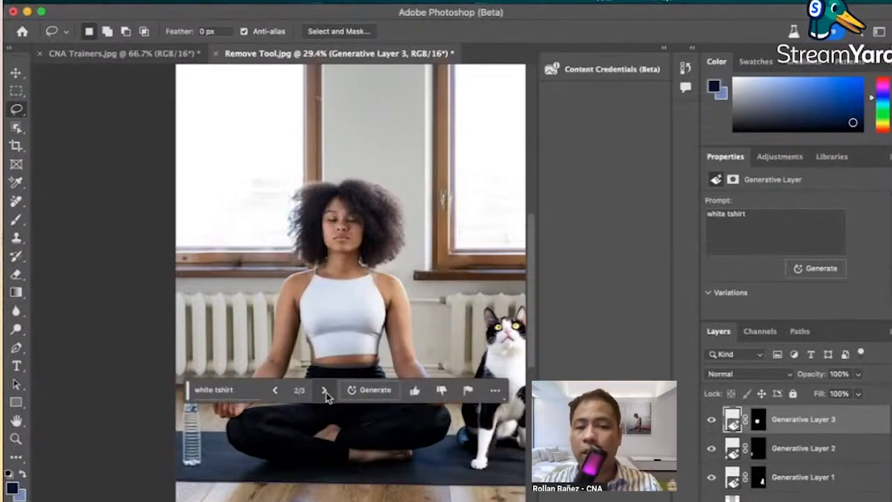
{"action": "left_click", "coordinate": [325, 391]}
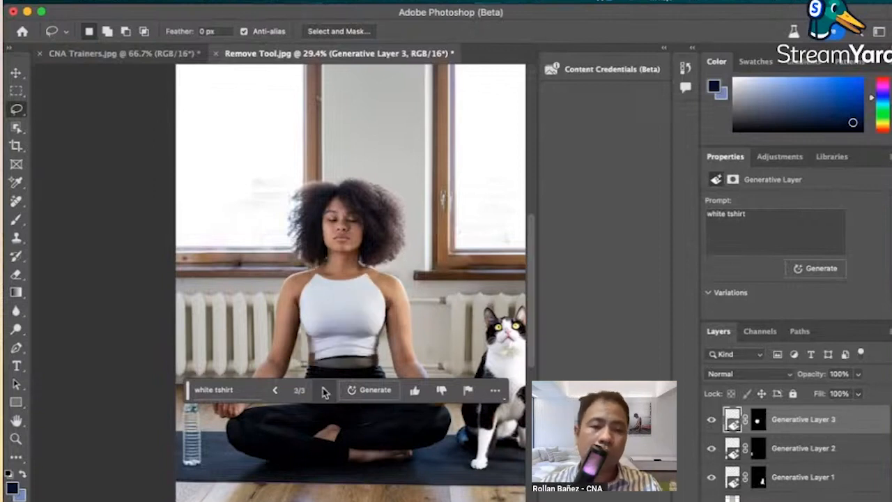
Try to regenerate the woman's top with the prompt "white shirt".
{"action": "left_click", "coordinate": [234, 389]}
{"action": "key", "text": "BackSpace"}
{"action": "key", "text": "BackSpace"}
{"action": "key", "text": "BackSpace"}
{"action": "key", "text": "BackSpace"}
{"action": "key", "text": "BackSpace"}
{"action": "key", "text": "BackSpace"}
{"action": "key", "text": "BackSpace"}
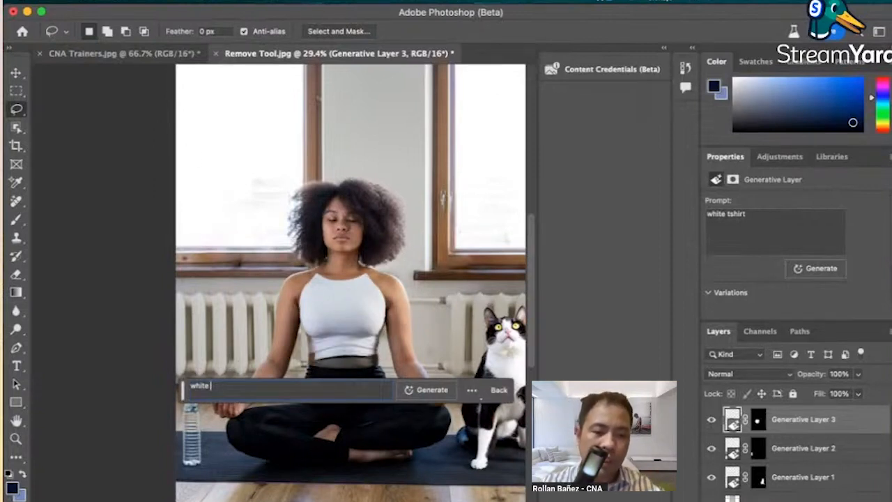
{"action": "type", "text": "dress"}
{"action": "key", "text": "BackSpace"}
{"action": "key", "text": "BackSpace"}
{"action": "key", "text": "BackSpace"}
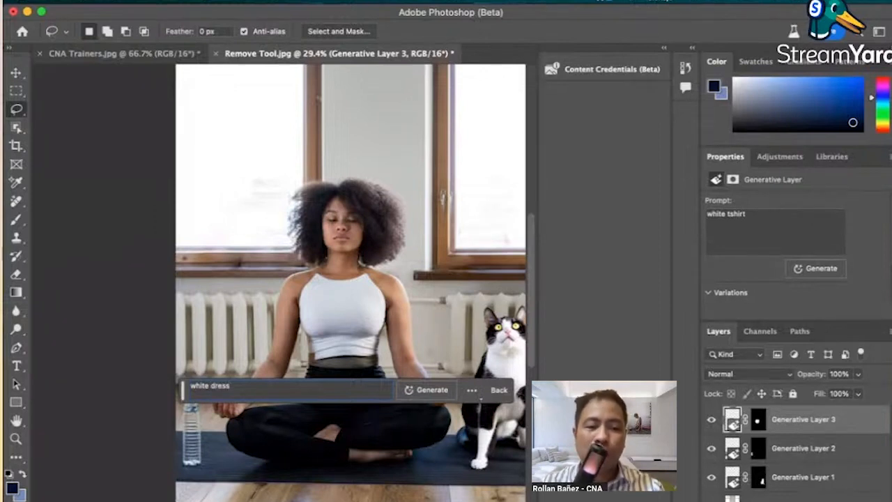
{"action": "key", "text": "BackSpace"}
{"action": "key", "text": "BackSpace"}
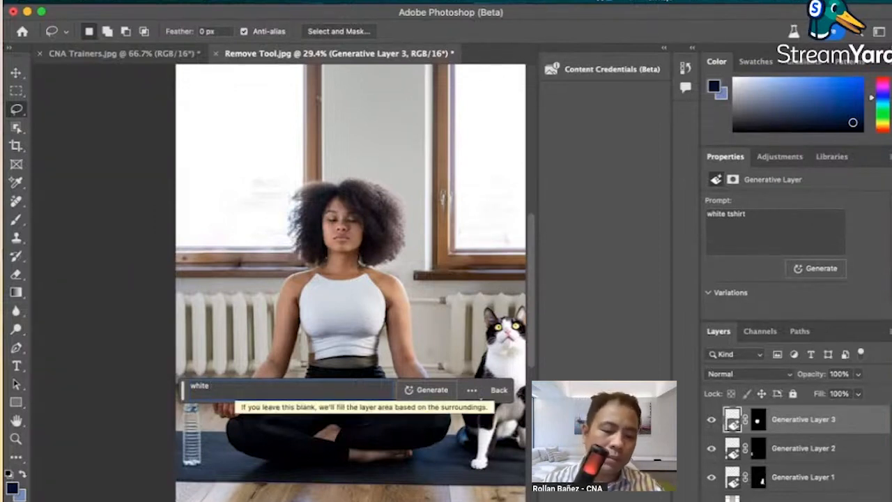
{"action": "type", "text": "shi"}
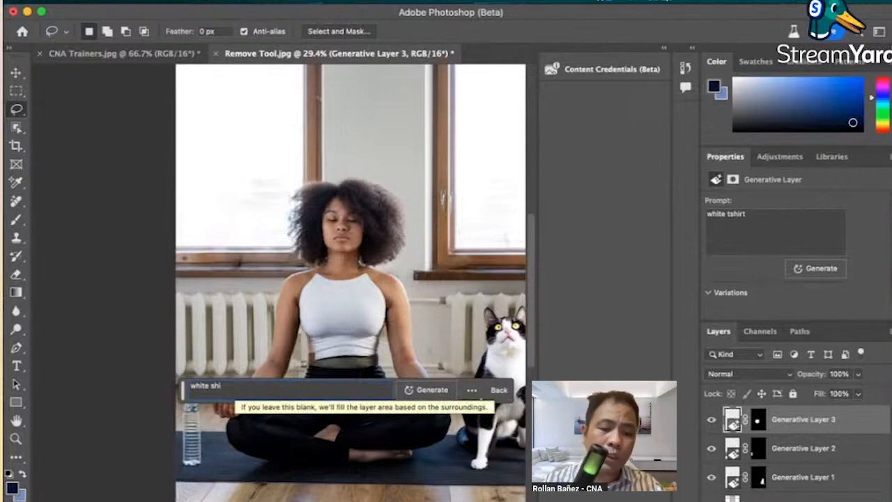
{"action": "type", "text": "rt"}
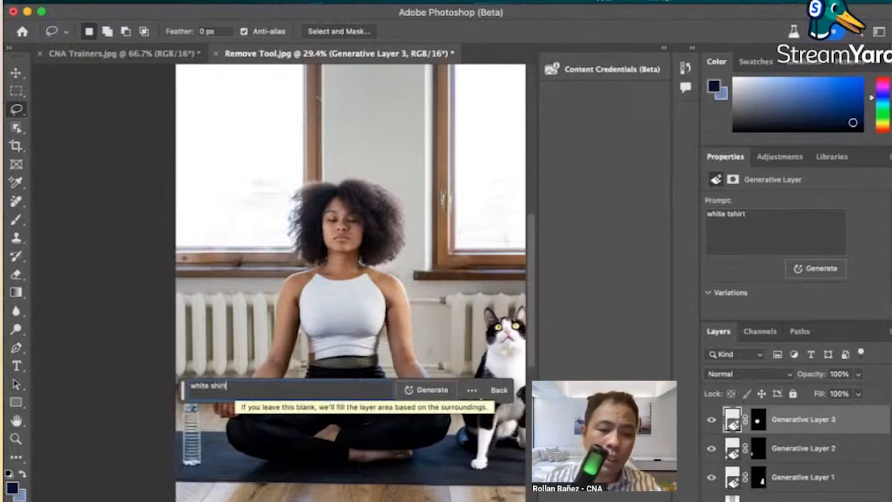
{"action": "left_click", "coordinate": [421, 392]}
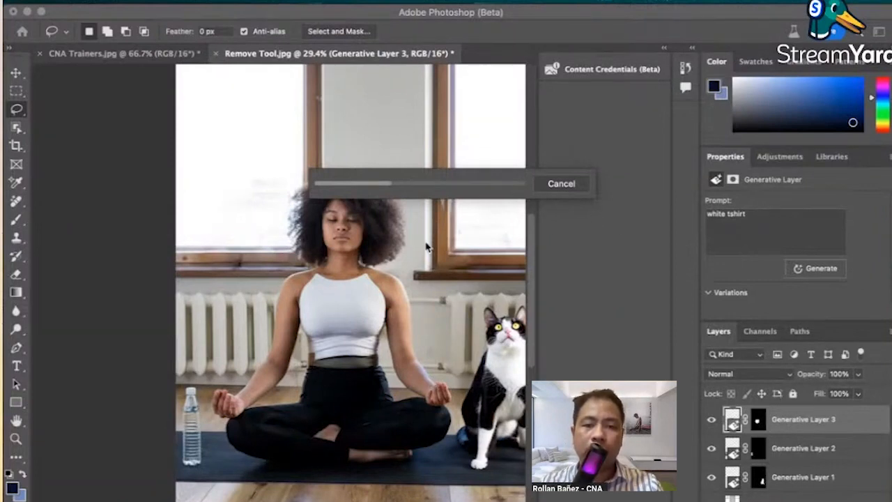
{"action": "scroll", "coordinate": [427, 246], "scroll_direction": "up", "scroll_amount": 3}
{"action": "scroll", "coordinate": [427, 247], "scroll_direction": "left", "scroll_amount": 2}
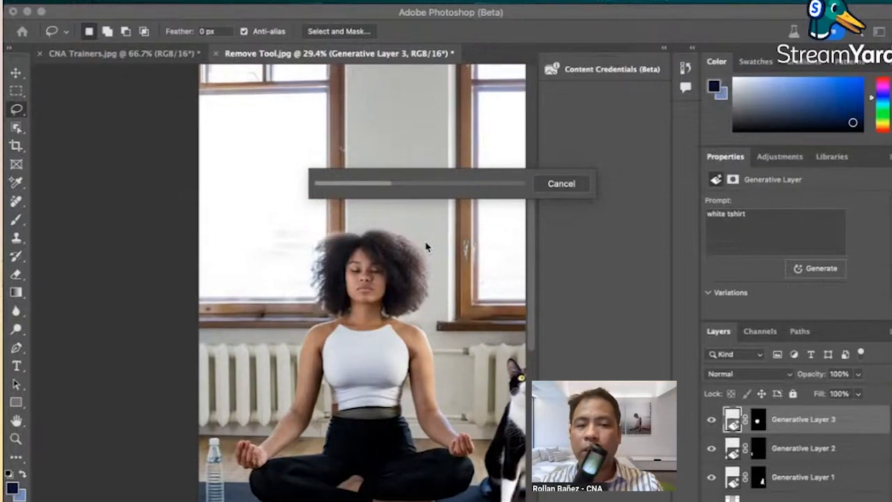
{"action": "left_click", "coordinate": [551, 186]}
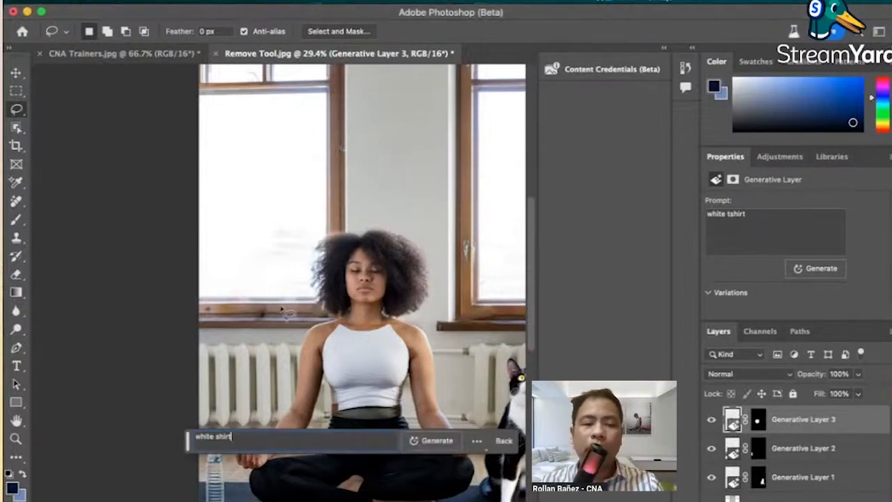
Clear the "white shirt" prompt text for the woman's top.
{"action": "key", "text": "BackSpace"}
{"action": "key", "text": "BackSpace"}
{"action": "key", "text": "BackSpace"}
{"action": "key", "text": "BackSpace"}
{"action": "key", "text": "BackSpace"}
{"action": "key", "text": "BackSpace"}
{"action": "key", "text": "BackSpace"}
{"action": "key", "text": "BackSpace"}
{"action": "key", "text": "BackSpace"}
{"action": "key", "text": "BackSpace"}
{"action": "key", "text": "BackSpace"}
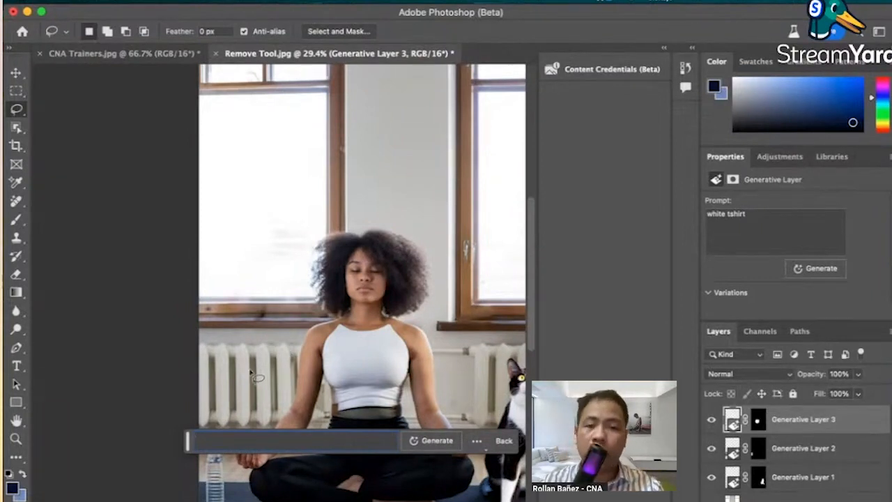
Use the Crop tool to extend the canvas with empty space on both sides of the photo, to 7134 px wide.
{"action": "scroll", "coordinate": [255, 376], "scroll_direction": "right", "scroll_amount": 3}
{"action": "scroll", "coordinate": [255, 377], "scroll_direction": "down", "scroll_amount": 5}
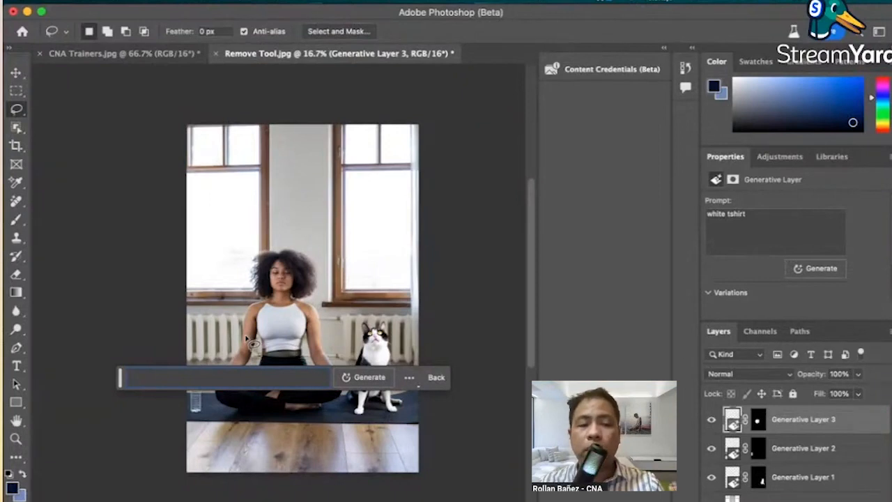
{"action": "left_click", "coordinate": [15, 73]}
{"action": "left_click", "coordinate": [108, 277]}
{"action": "key", "text": "c"}
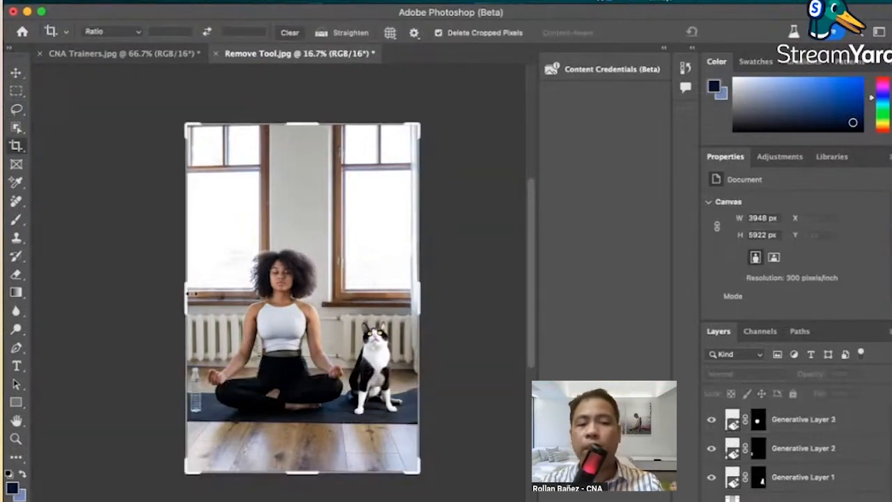
{"action": "left_click_drag", "start_coordinate": [186, 298], "coordinate": [143, 302]}
{"action": "left_click_drag", "start_coordinate": [466, 300], "coordinate": [510, 301]}
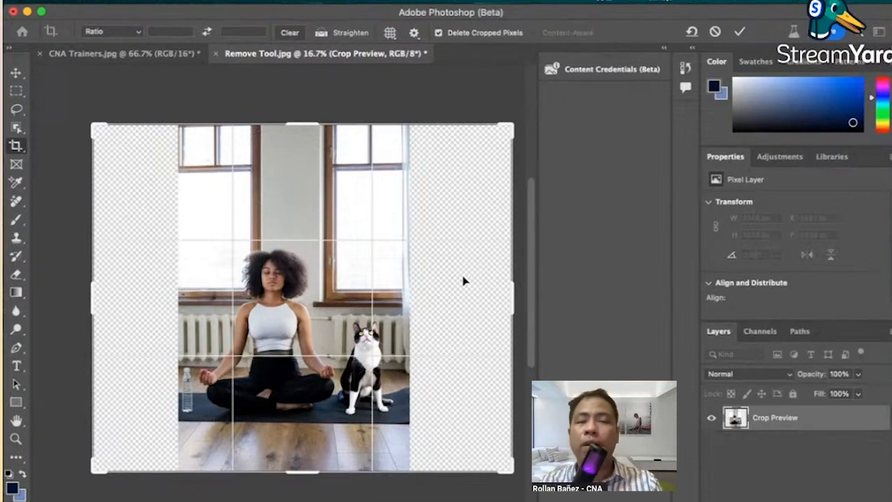
{"action": "key", "text": "Return"}
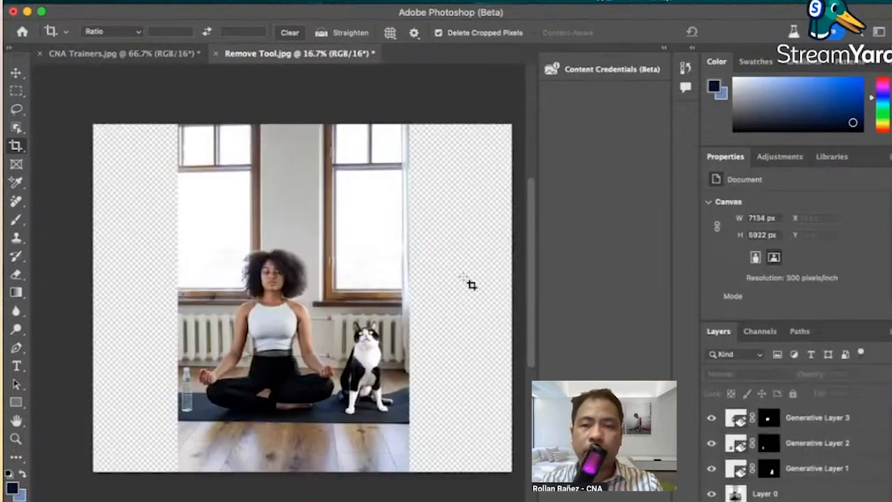
{"action": "left_click", "coordinate": [452, 220]}
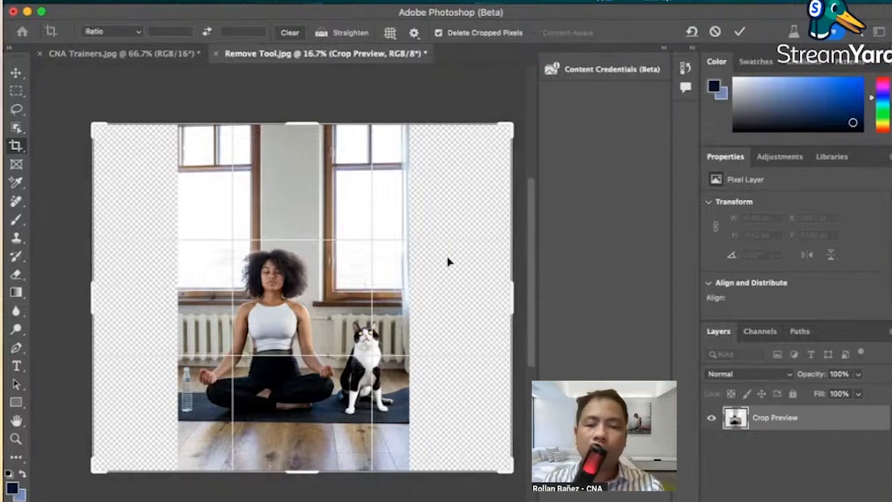
{"action": "key", "text": "Return"}
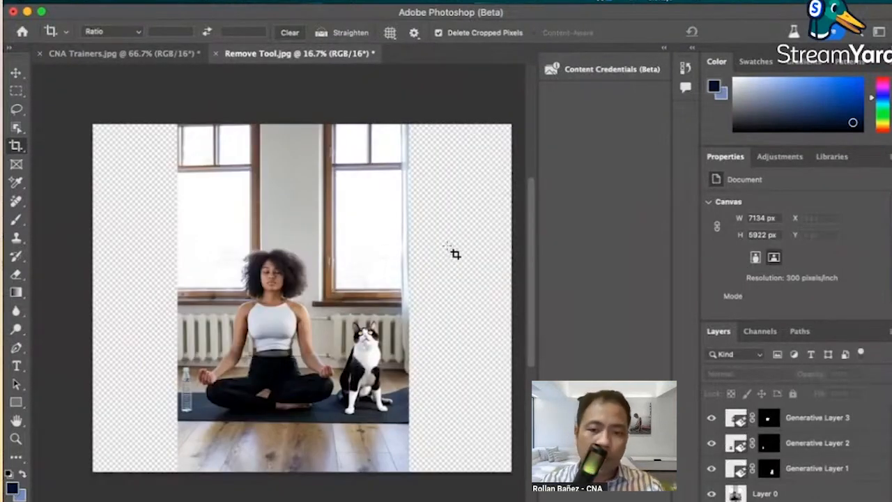
Select the empty strips on both sides of the photo with the Rectangular Marquee tool, slightly overlapping the image edges.
{"action": "key", "text": "m"}
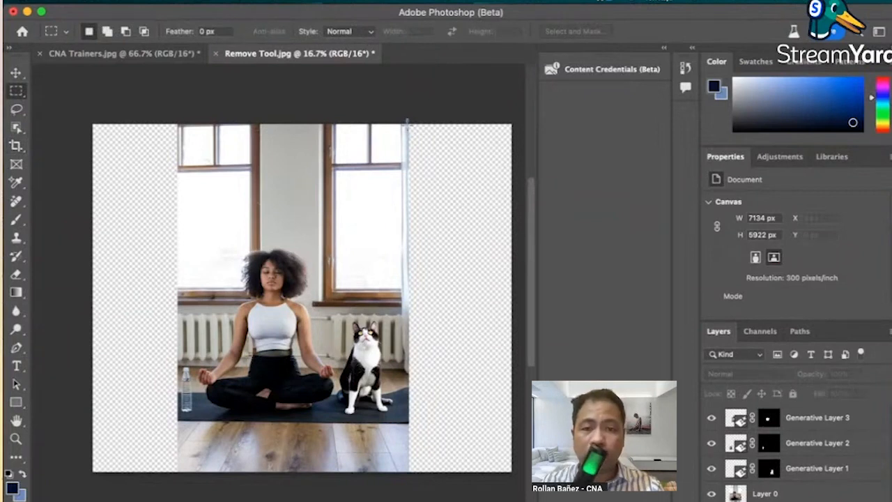
{"action": "left_click_drag", "start_coordinate": [408, 122], "coordinate": [520, 482]}
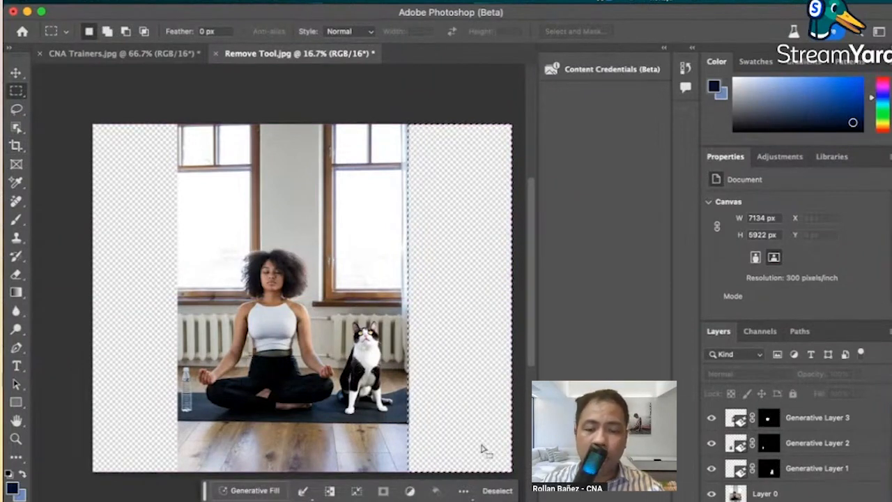
{"action": "key", "text": "shift"}
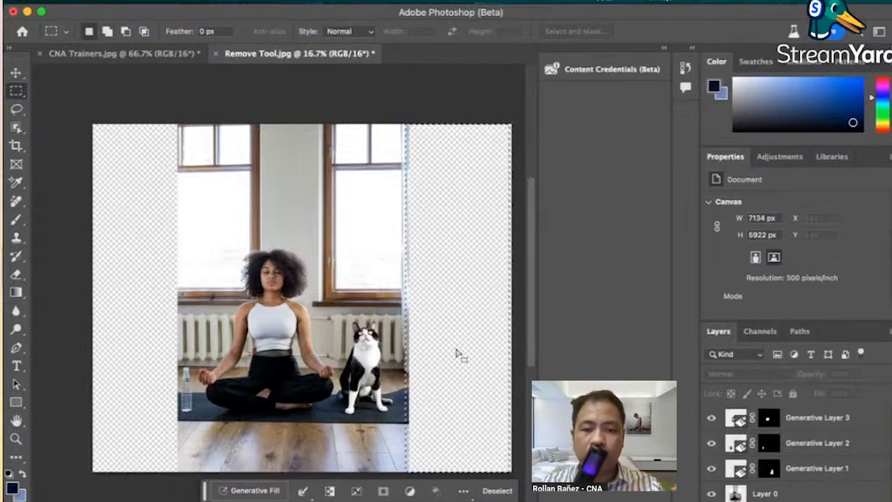
{"action": "left_click", "coordinate": [395, 108]}
{"action": "left_click_drag", "start_coordinate": [398, 107], "coordinate": [521, 497]}
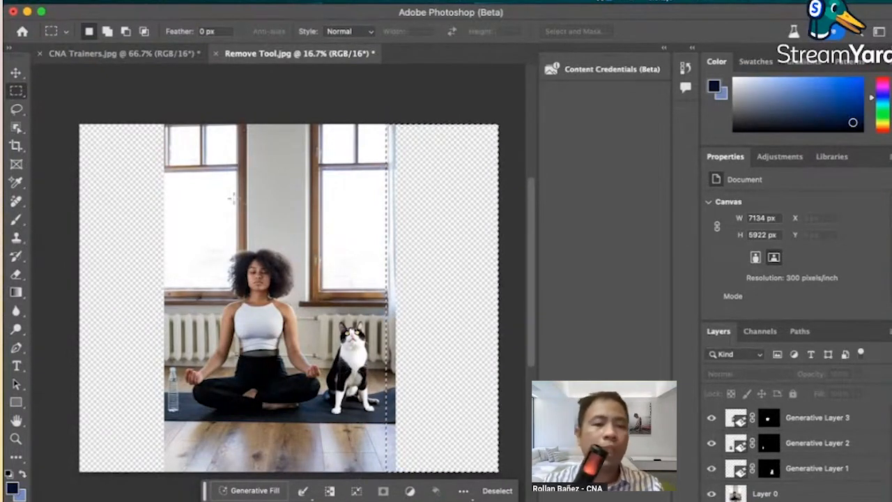
{"action": "key", "text": "shift"}
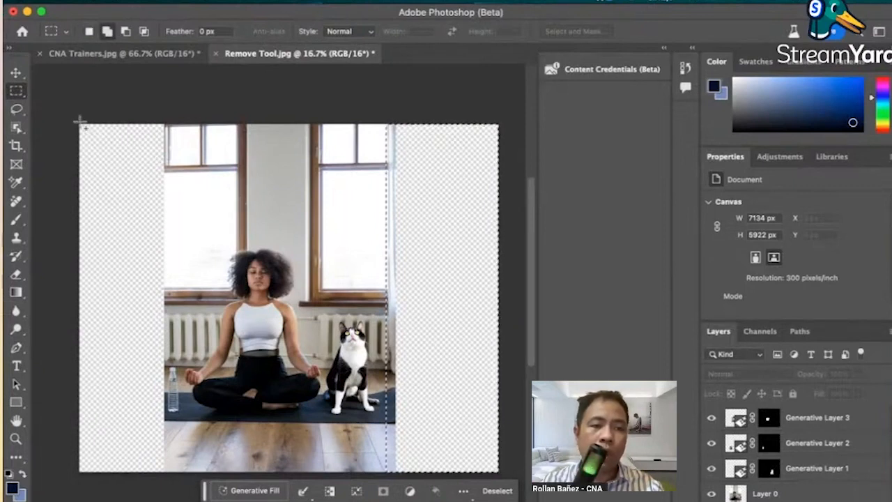
{"action": "left_click_drag", "start_coordinate": [73, 122], "coordinate": [167, 479]}
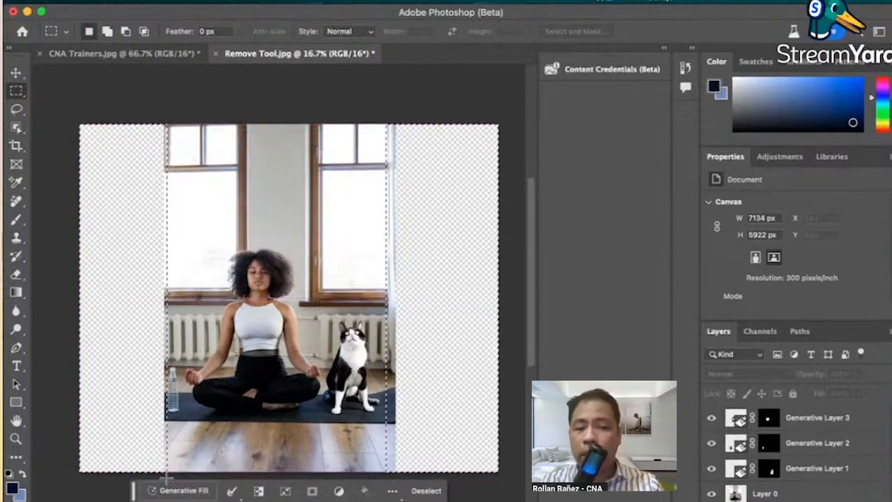
Fill both selected strips using Generative Fill with a blank prompt and switch to the second variation.
{"action": "left_click", "coordinate": [184, 491]}
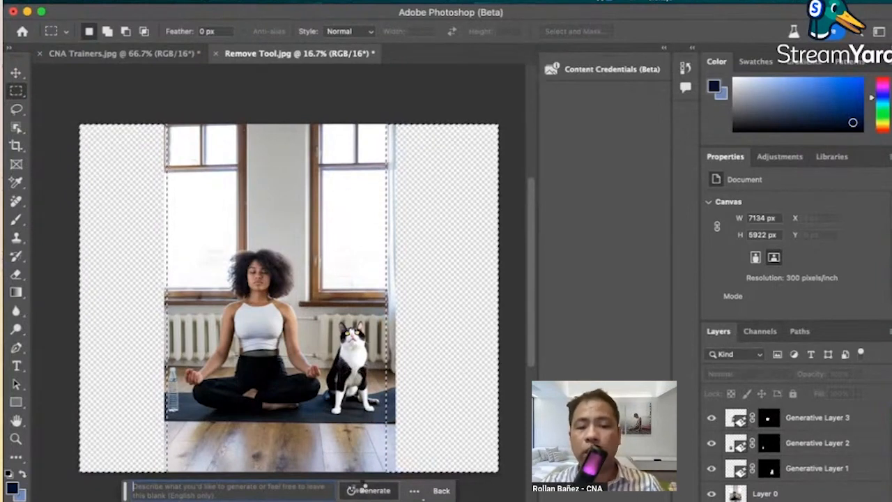
{"action": "left_click", "coordinate": [362, 490]}
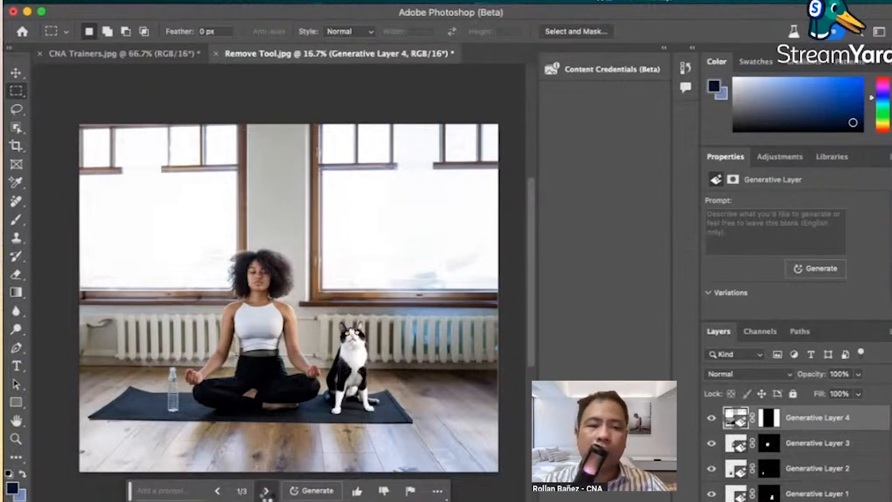
{"action": "left_click", "coordinate": [267, 491]}
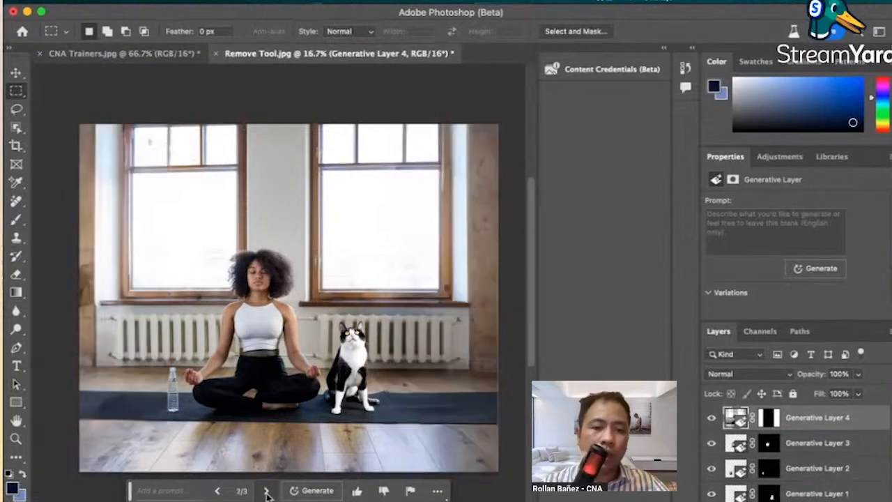